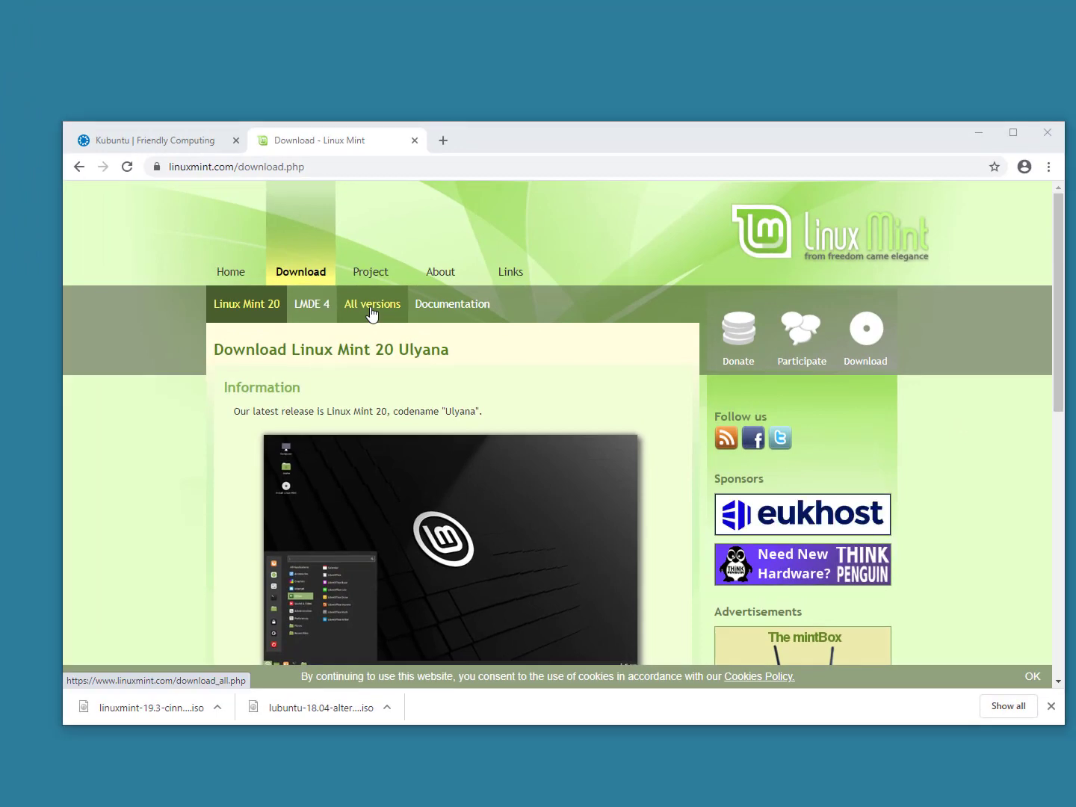
Step: Open the 'All versions' link under Download on linuxmint.com
{"action": "left_click", "coordinate": [405, 280]}
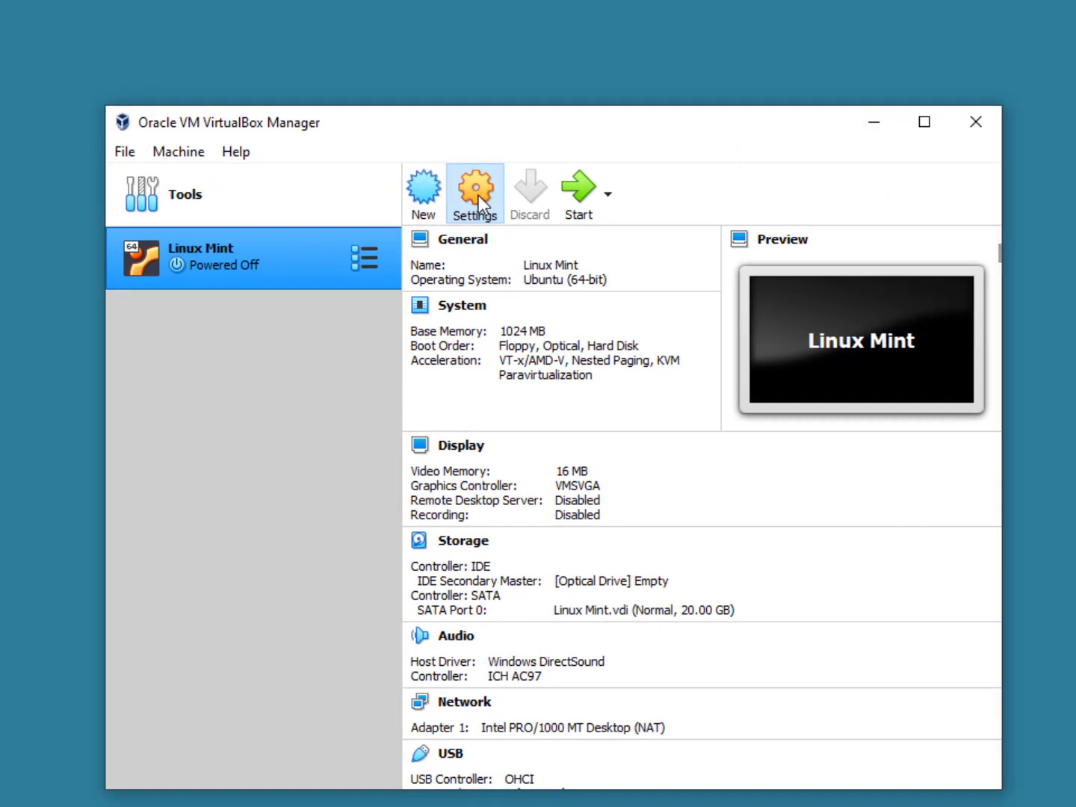
Step: Attach linuxmint-19.3-cinnamon-64bit.iso to the VM's empty IDE optical drive and save the settings
{"action": "left_click", "coordinate": [479, 195]}
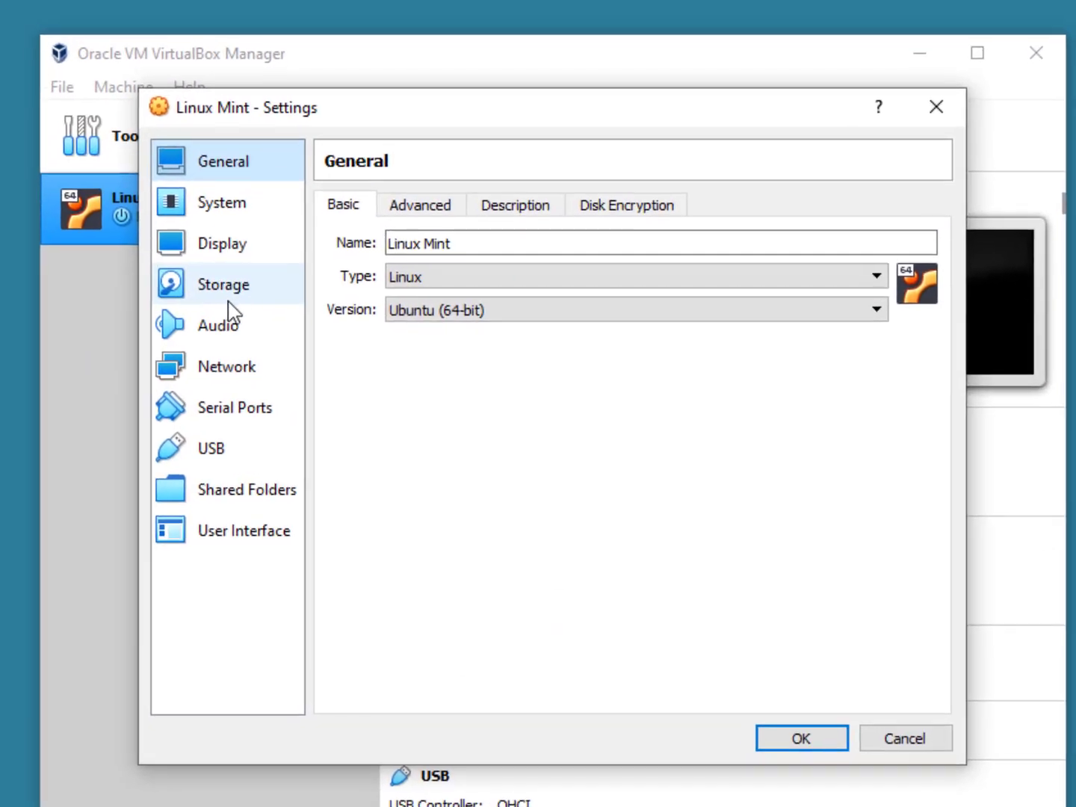
{"action": "left_click", "coordinate": [271, 333]}
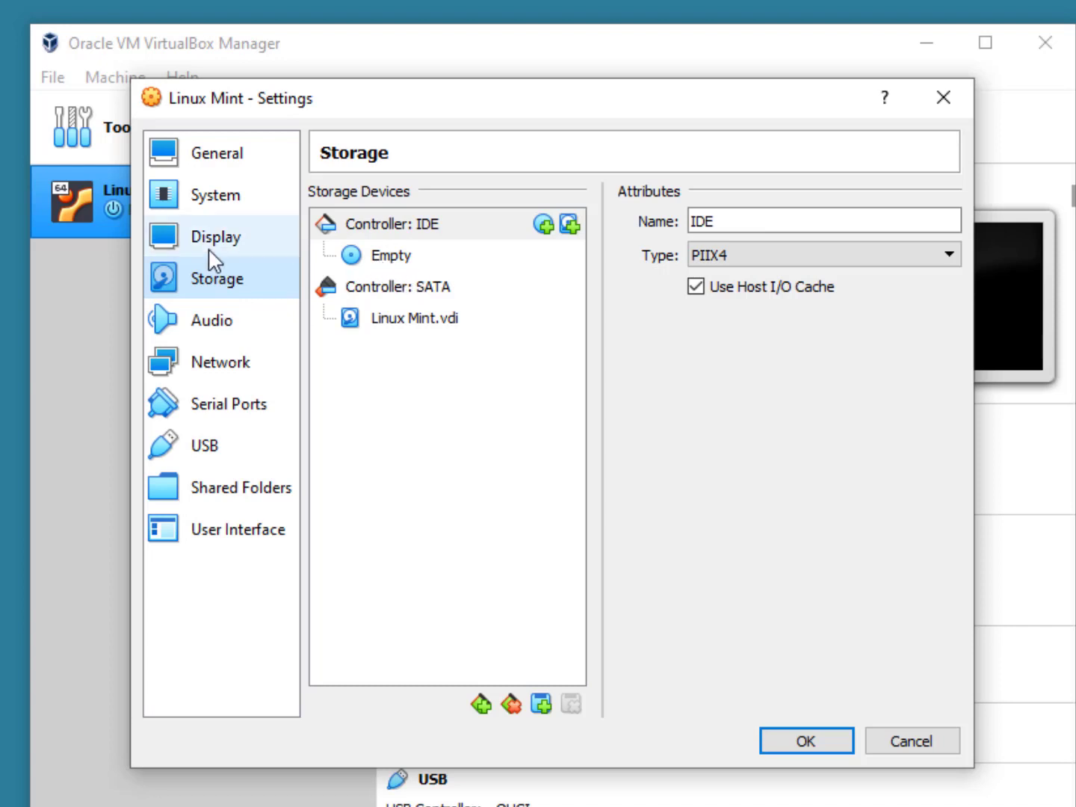
{"action": "left_click", "coordinate": [400, 259]}
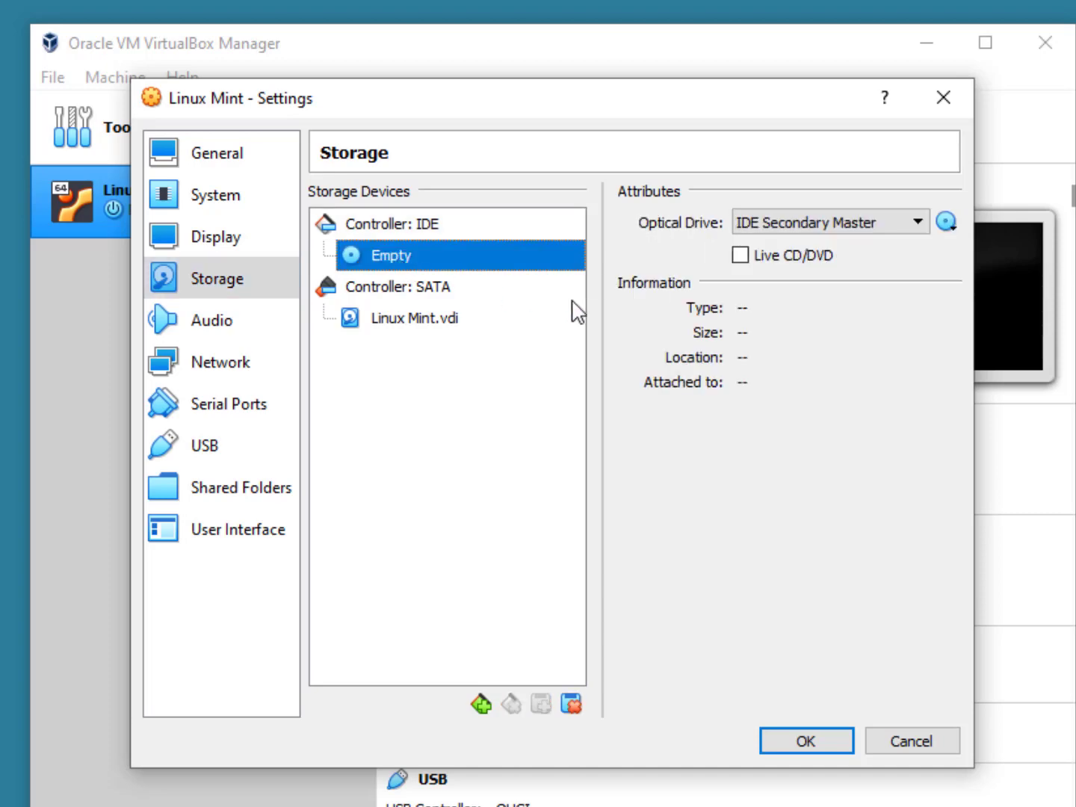
{"action": "left_click", "coordinate": [946, 221]}
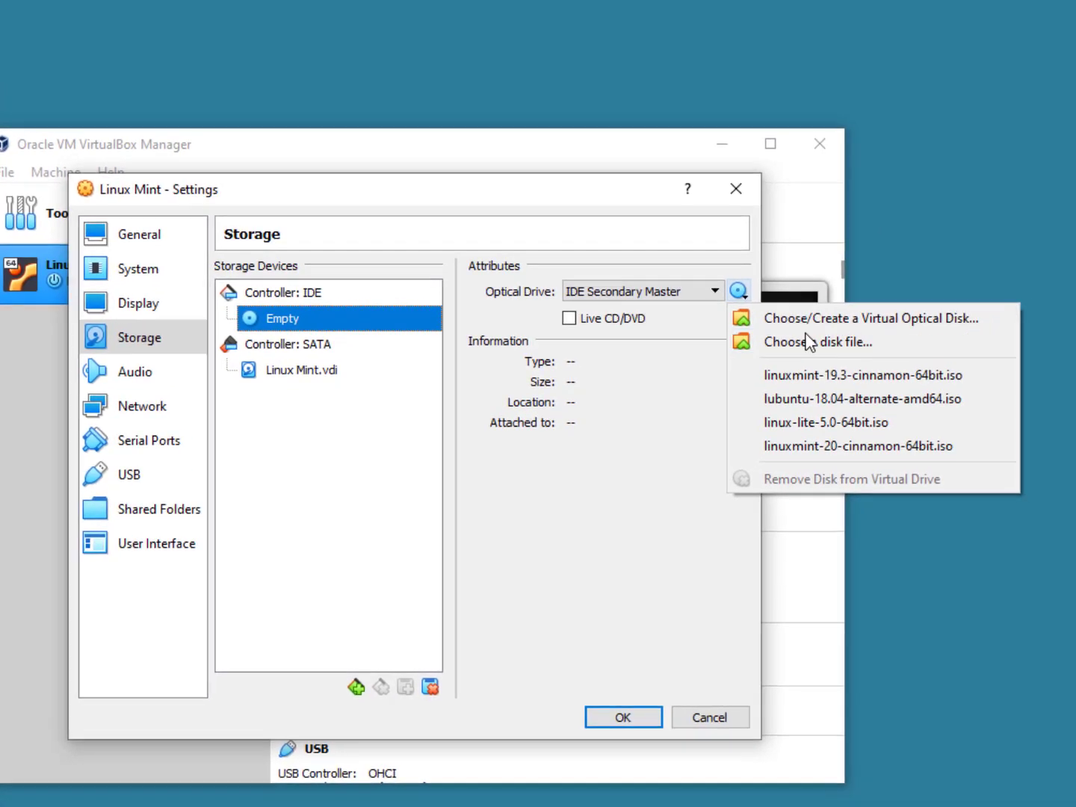
{"action": "left_click", "coordinate": [1035, 281]}
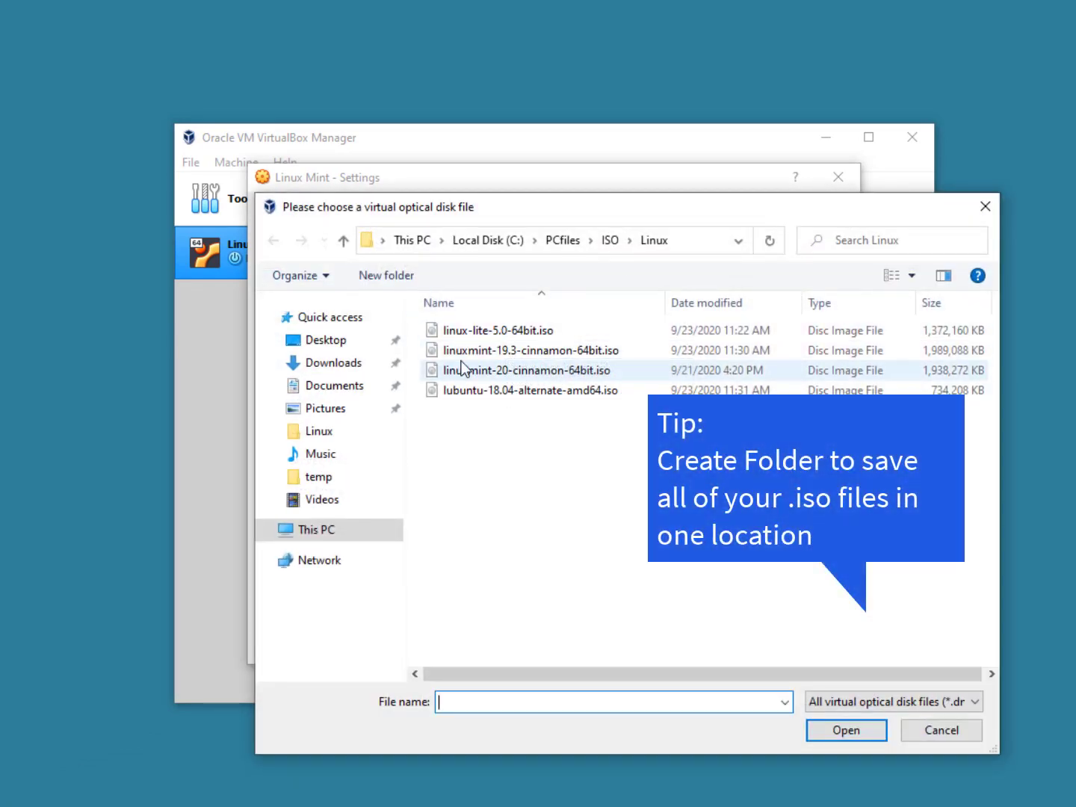
{"action": "left_click", "coordinate": [461, 352]}
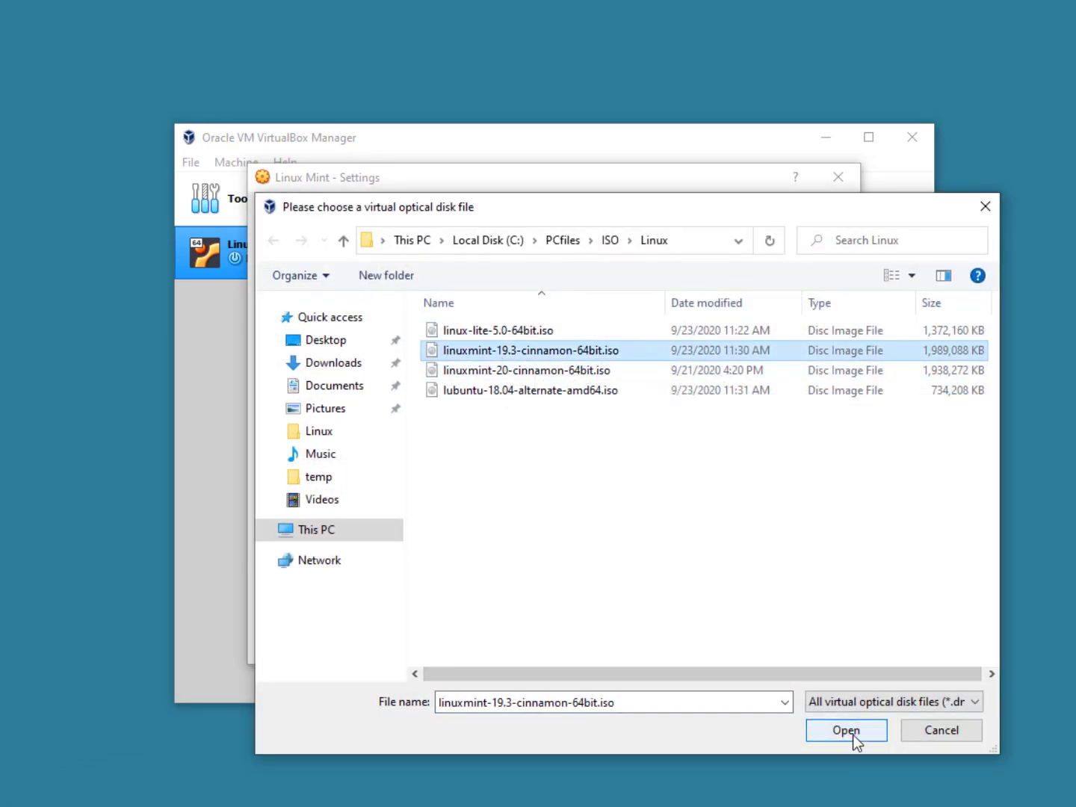
{"action": "left_click", "coordinate": [851, 734]}
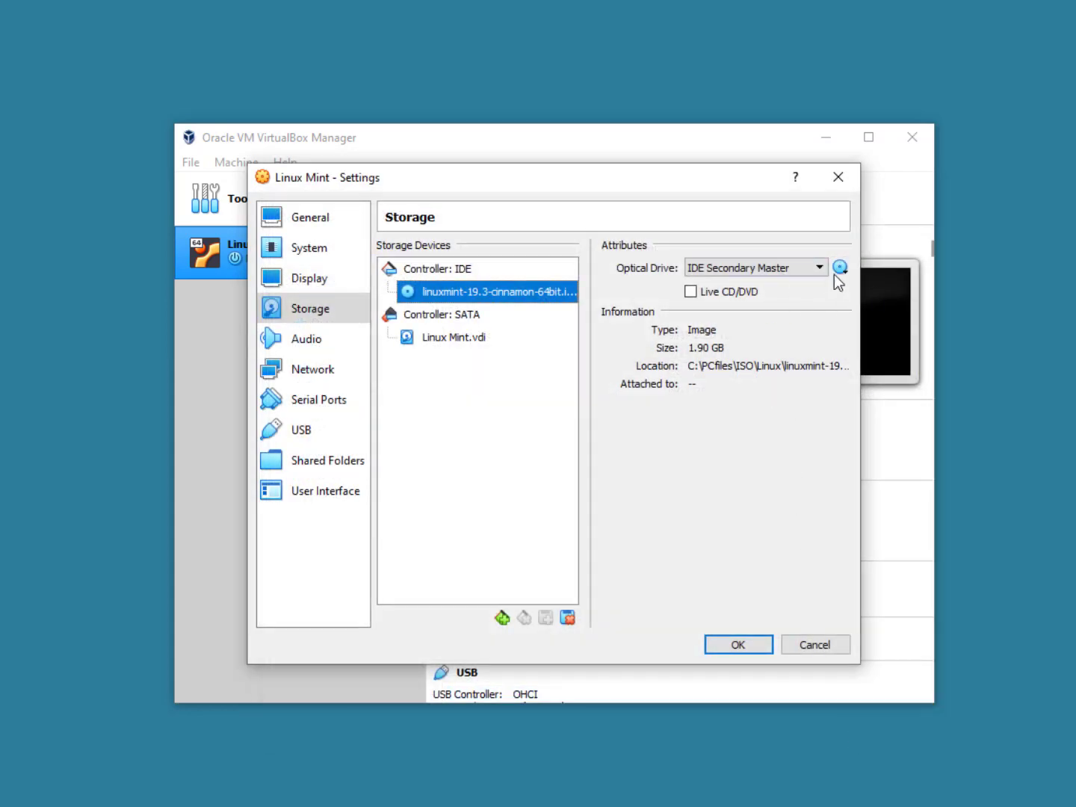
{"action": "left_click", "coordinate": [743, 642]}
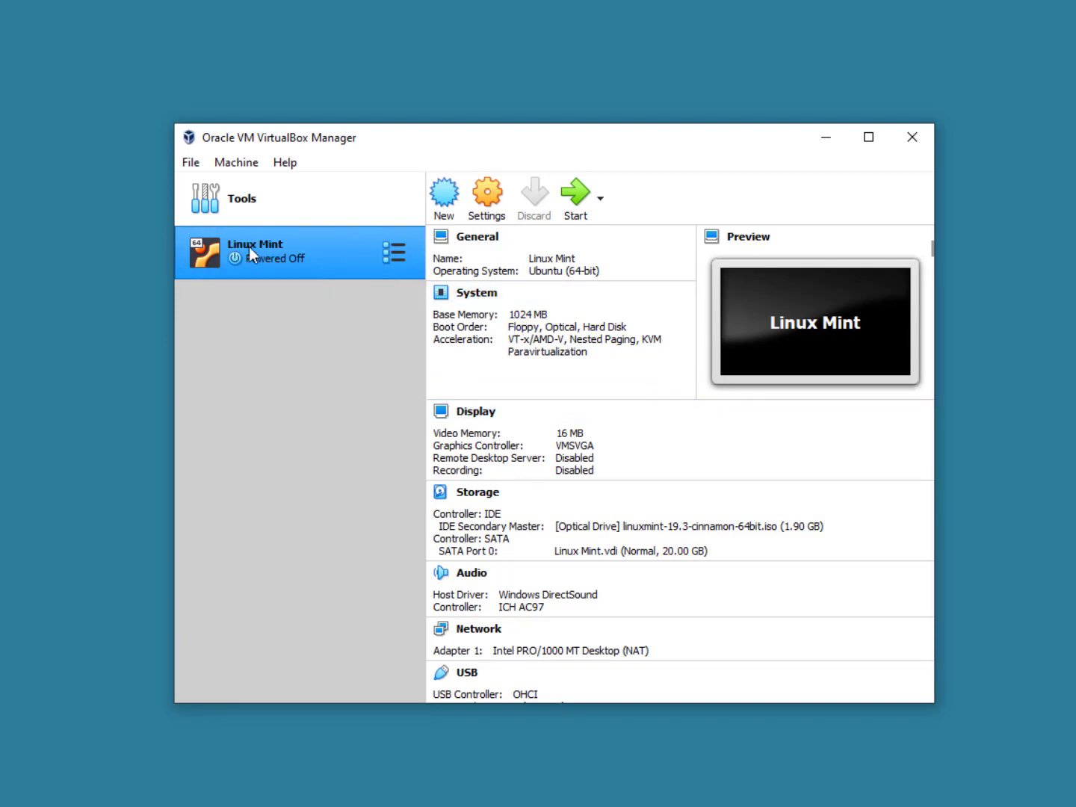
Step: Start the Linux Mint VM, dismiss the auto-capture notice, and return to VirtualBox Manager after booting
{"action": "left_click", "coordinate": [573, 195]}
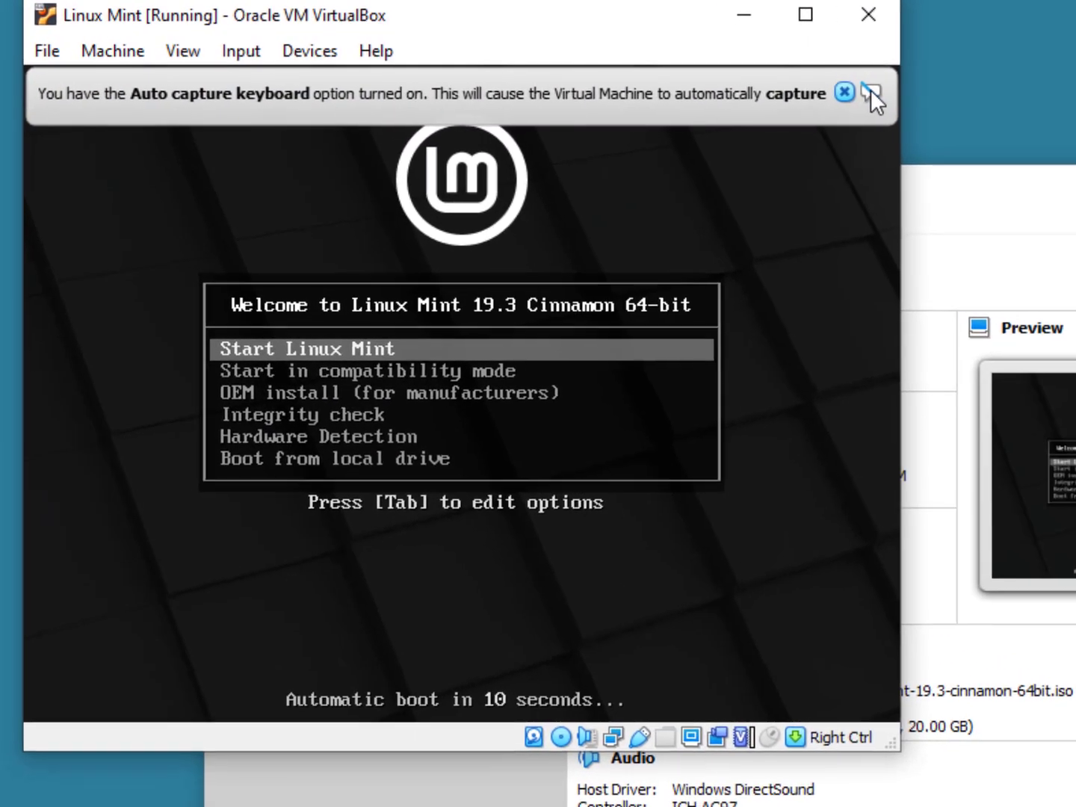
{"action": "left_click", "coordinate": [872, 91]}
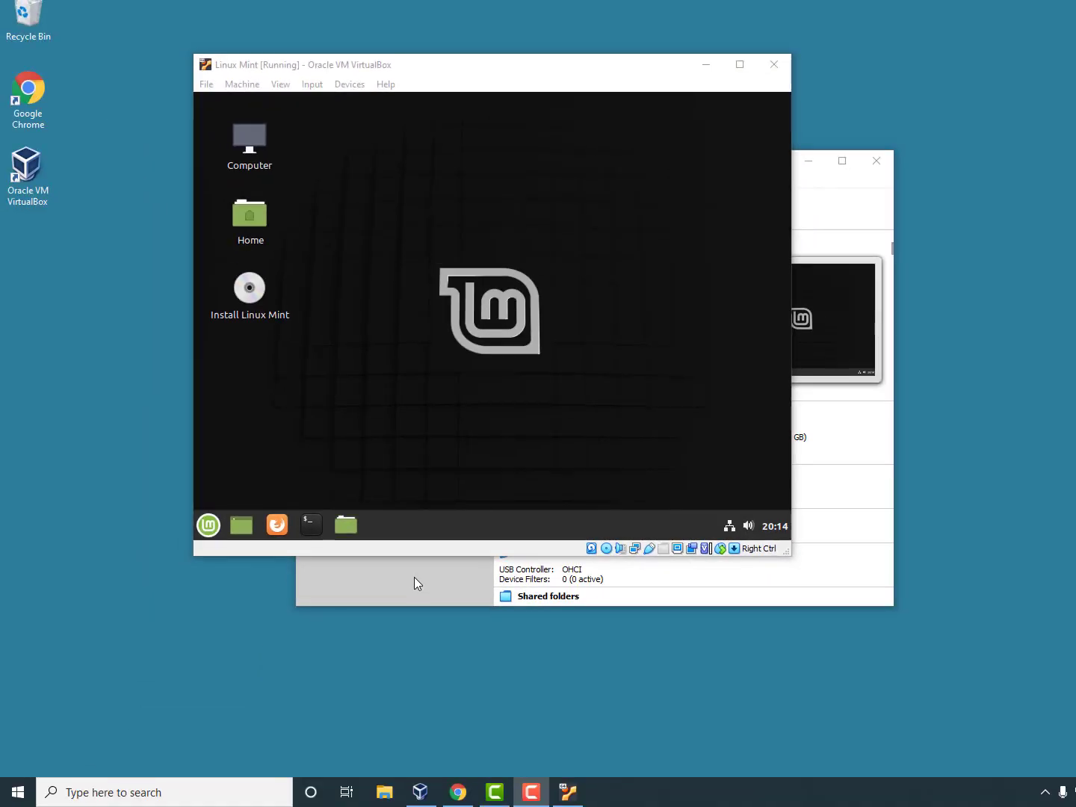
{"action": "left_click", "coordinate": [413, 576]}
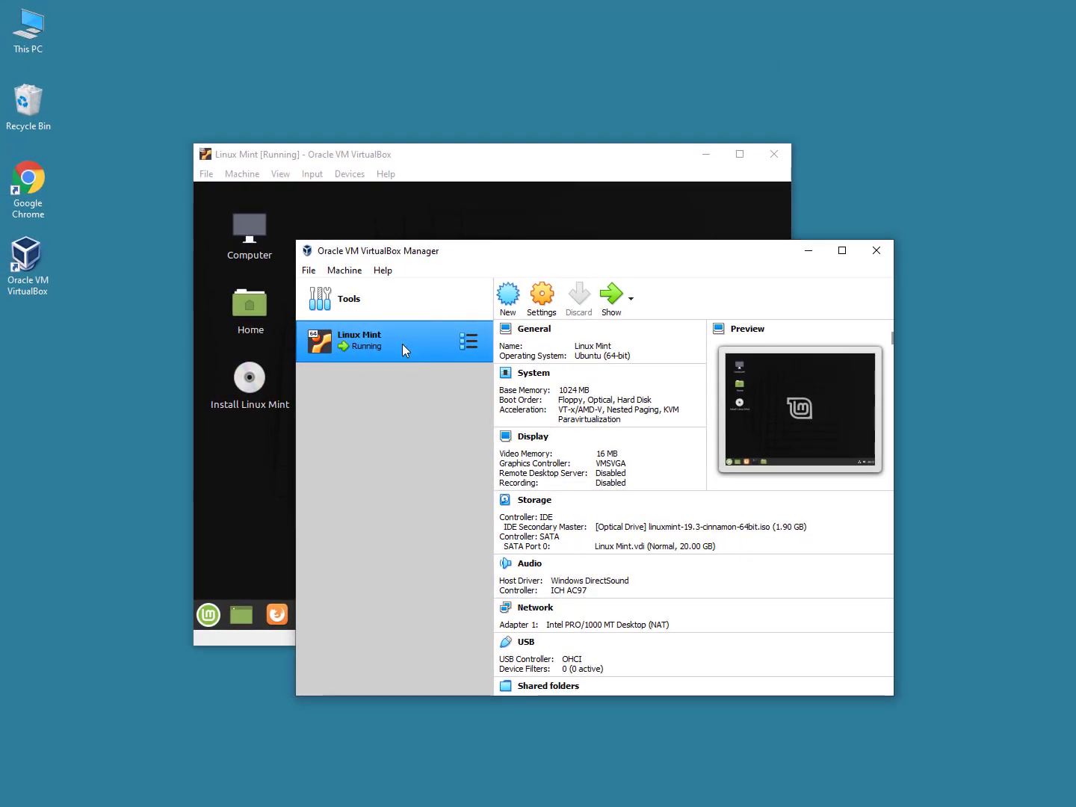
Step: Use Show in Explorer to reveal the Linux Mint VM's files, then return to the running VM
{"action": "right_click", "coordinate": [363, 286]}
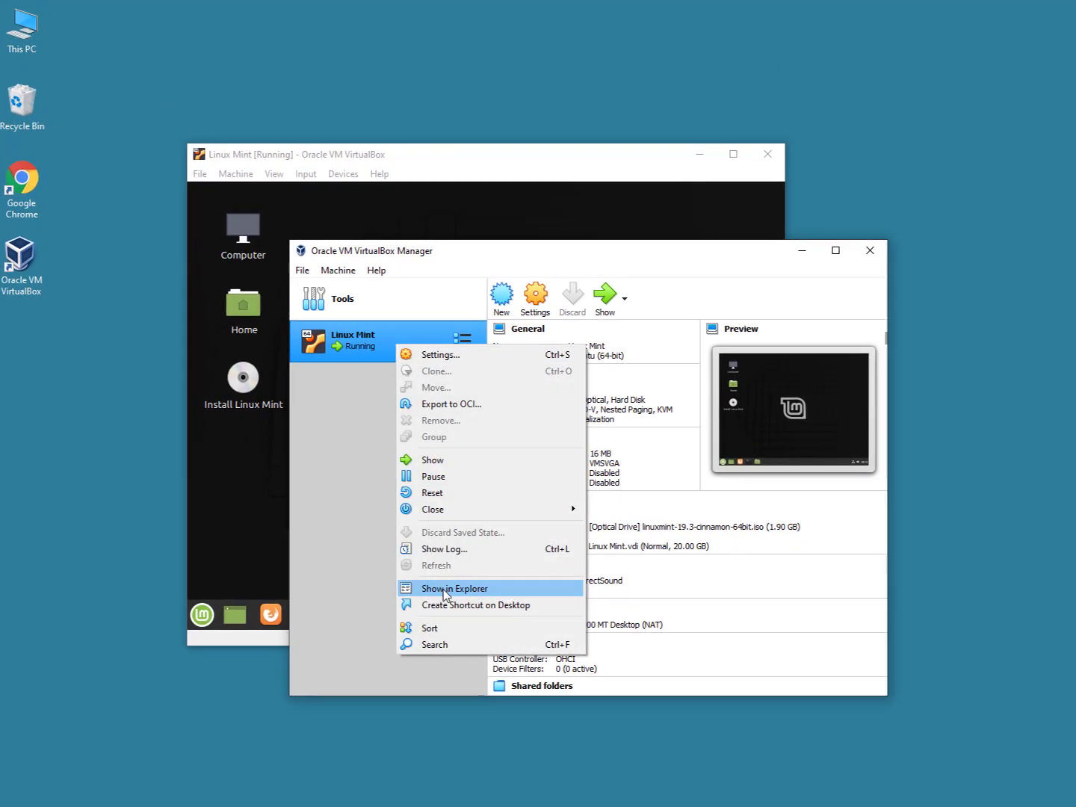
{"action": "left_click", "coordinate": [409, 593]}
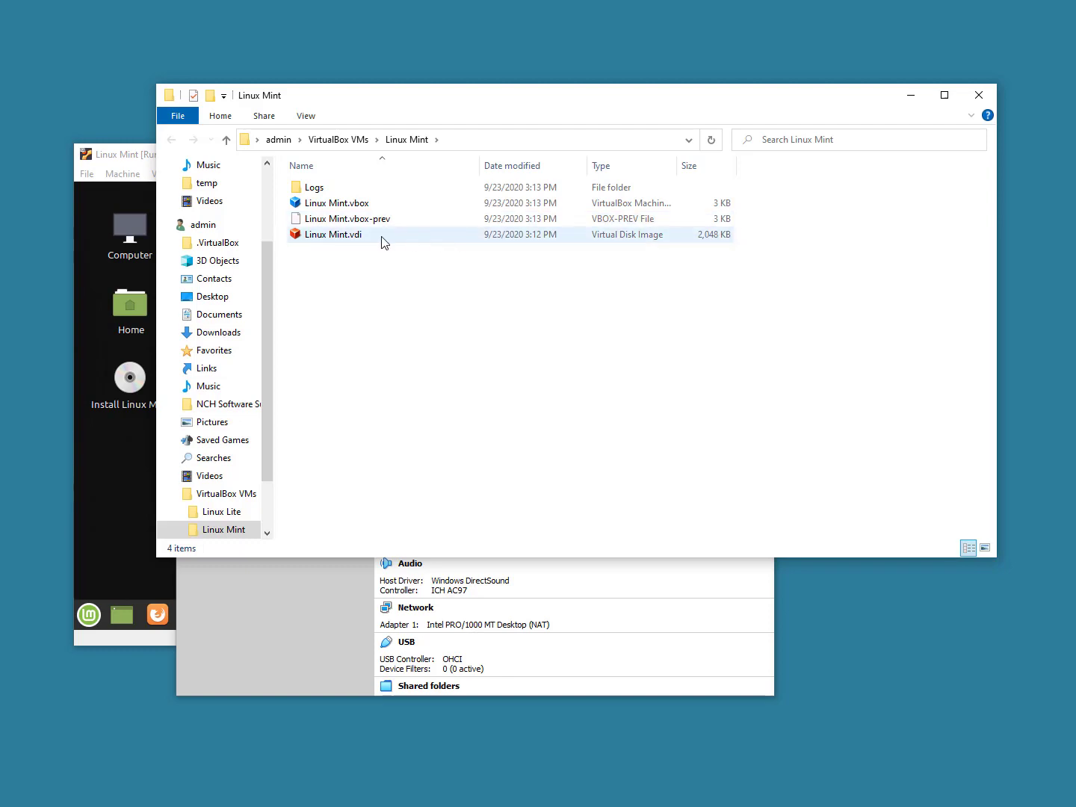
{"action": "mouse_move", "coordinate": [356, 244]}
{"action": "left_click", "coordinate": [123, 413]}
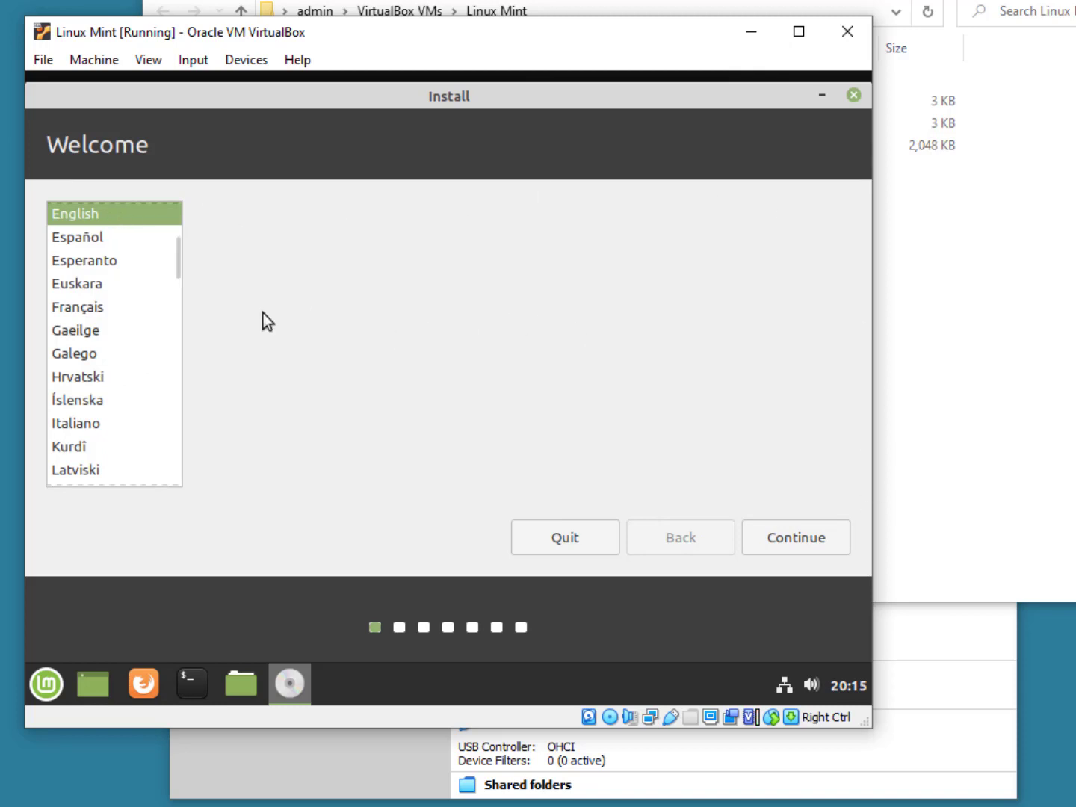
Step: Continue past Welcome (English), Keyboard layout (English US) and the third-party software page
{"action": "left_click", "coordinate": [801, 539]}
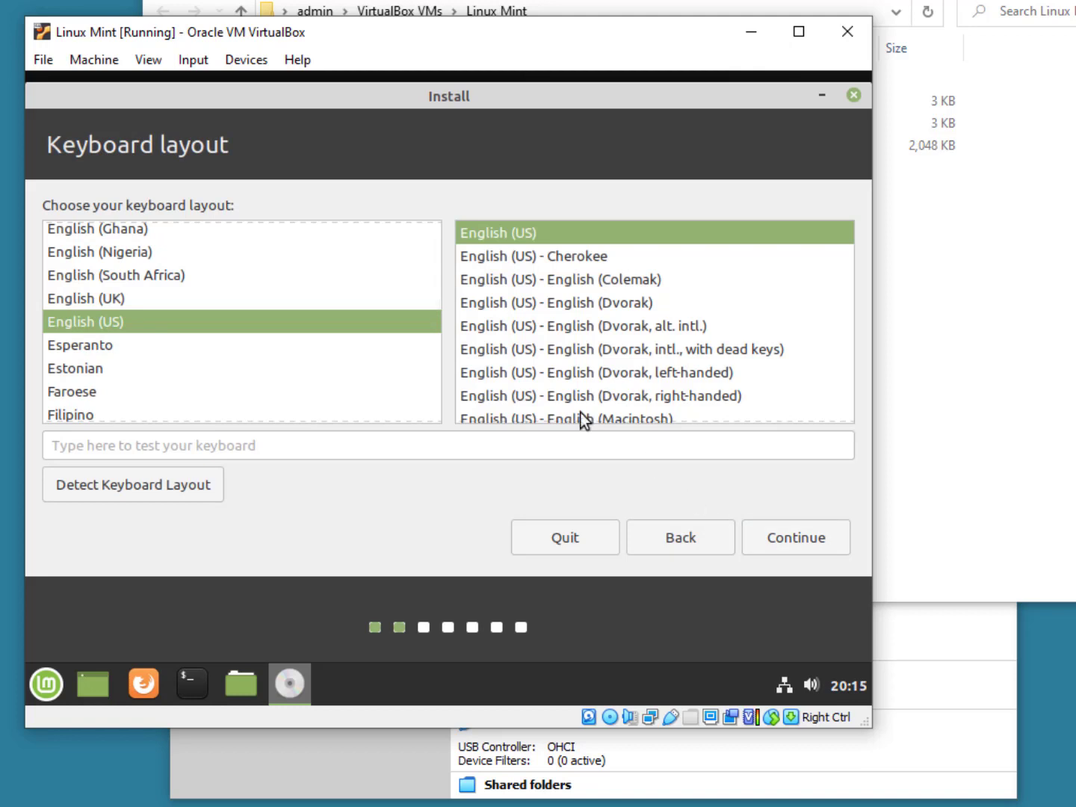
{"action": "left_click", "coordinate": [820, 551]}
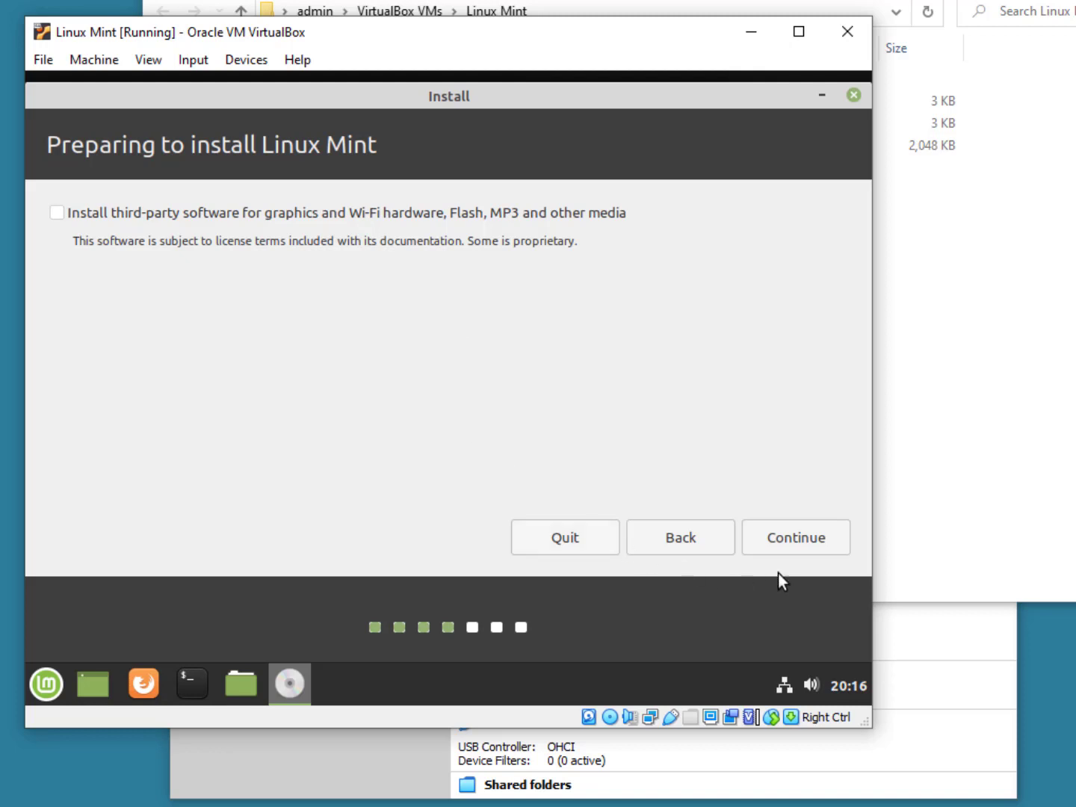
{"action": "left_click", "coordinate": [817, 545]}
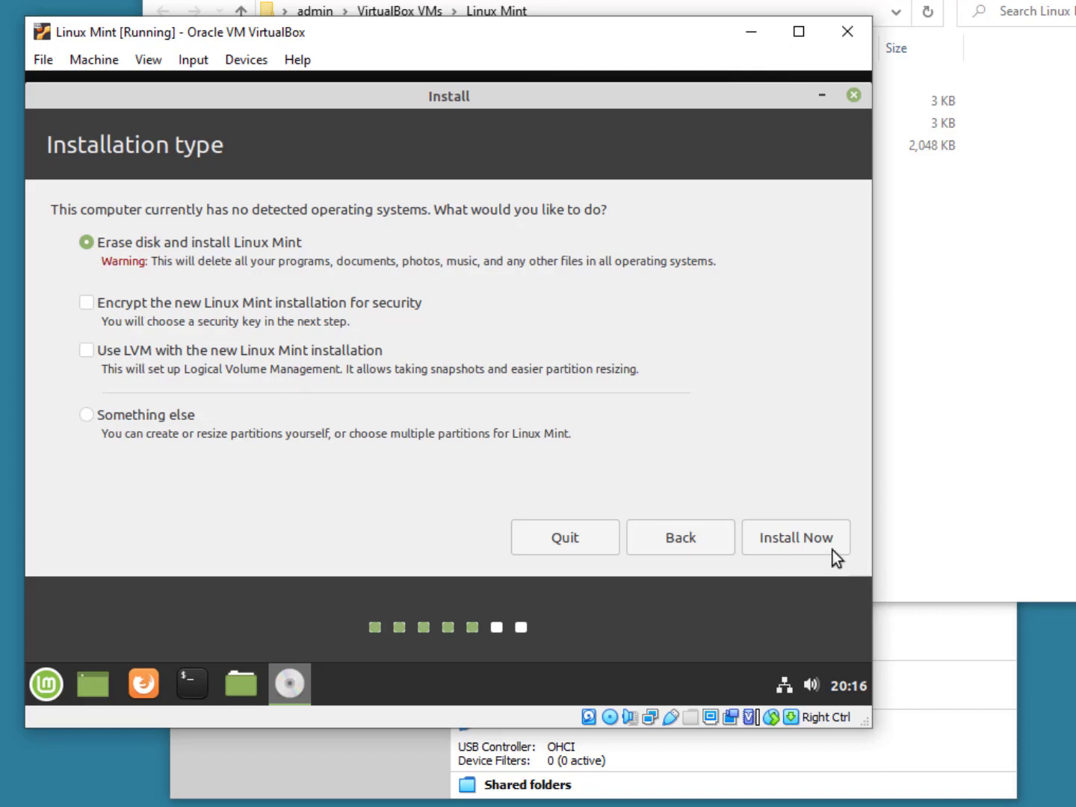
Step: Install Now with Erase disk, review the sda partition #1 ext4 changes, and confirm writing them
{"action": "left_click", "coordinate": [804, 545]}
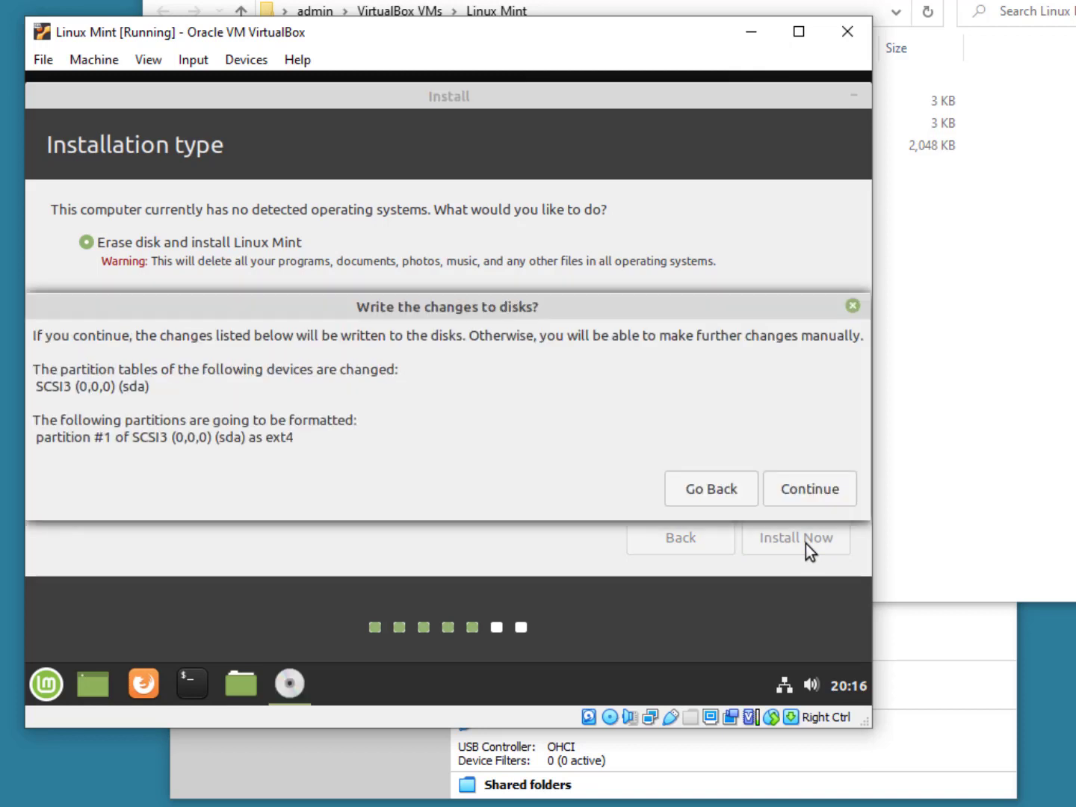
{"action": "mouse_move", "coordinate": [528, 313]}
{"action": "left_mouse_down"}
{"action": "mouse_move", "coordinate": [608, 238]}
{"action": "mouse_move", "coordinate": [569, 295]}
{"action": "mouse_move", "coordinate": [524, 285]}
{"action": "mouse_move", "coordinate": [514, 295]}
{"action": "left_mouse_up"}
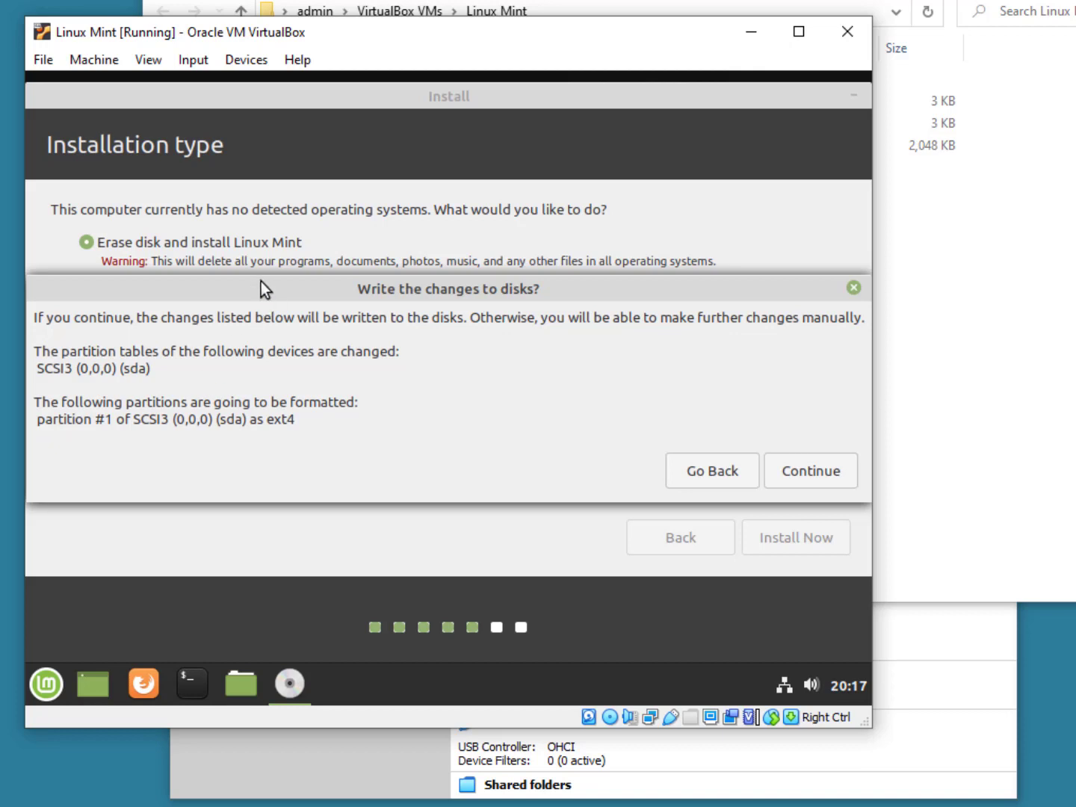
{"action": "left_click_drag", "start_coordinate": [265, 288], "coordinate": [308, 262]}
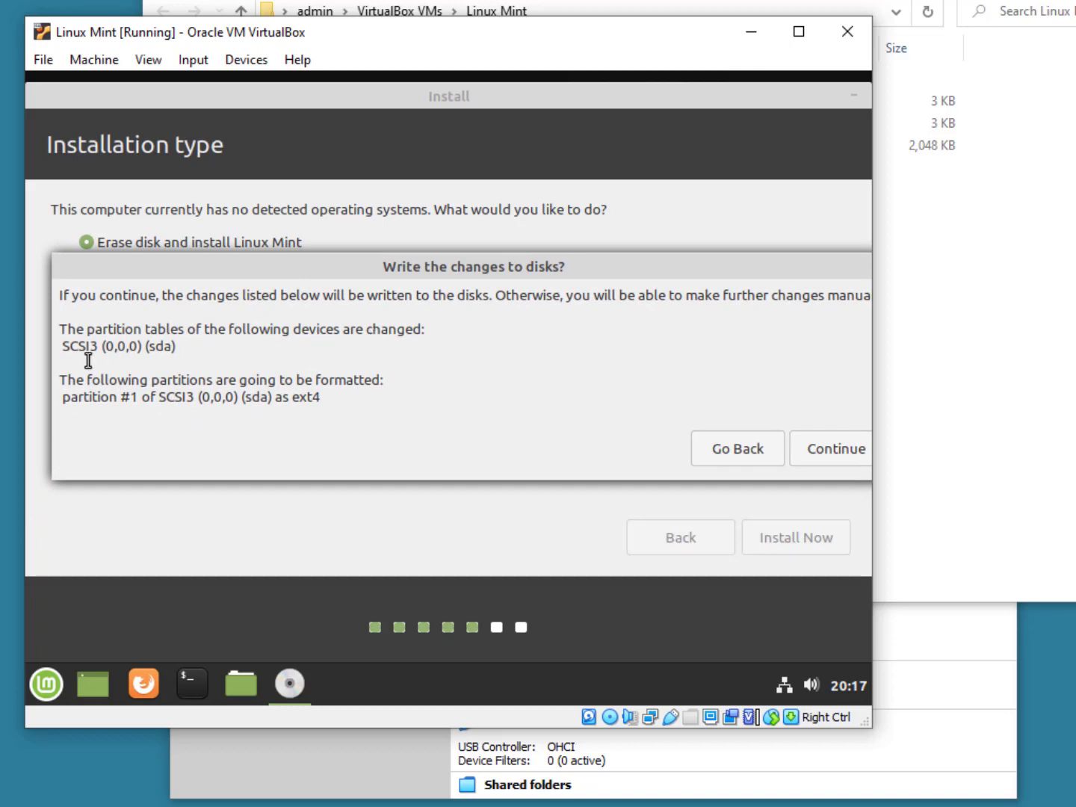
{"action": "left_click_drag", "start_coordinate": [62, 346], "coordinate": [102, 348]}
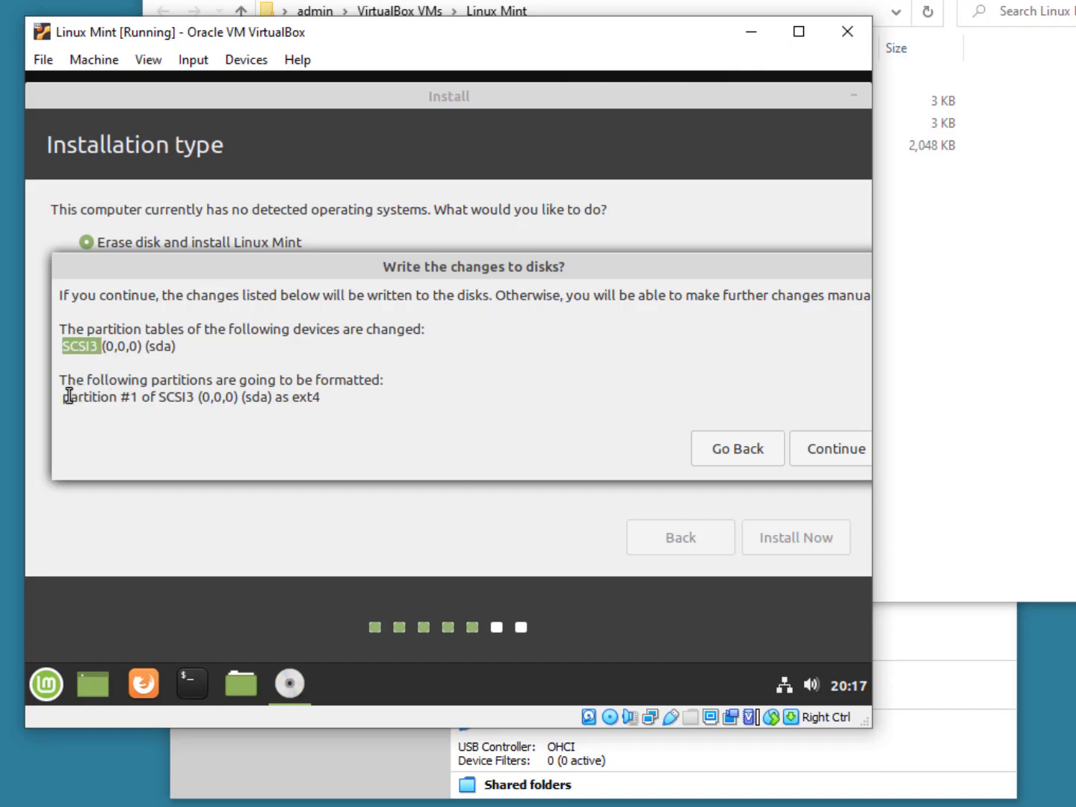
{"action": "left_click_drag", "start_coordinate": [64, 397], "coordinate": [132, 400]}
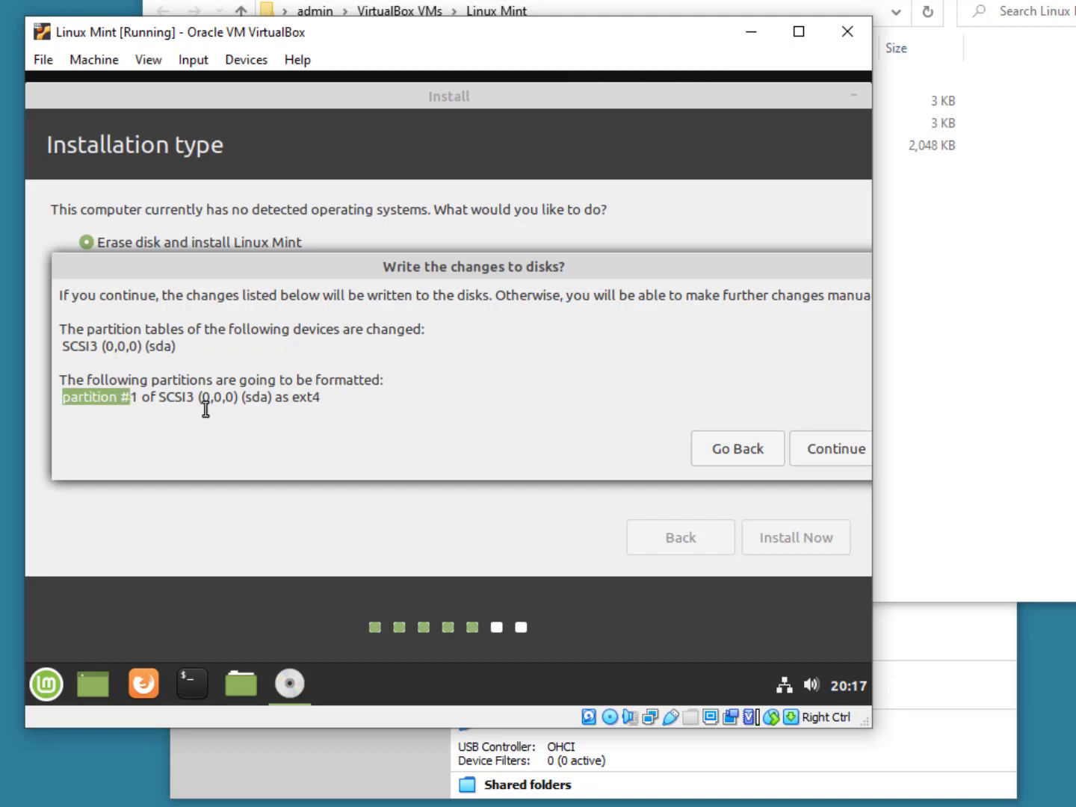
{"action": "left_click_drag", "start_coordinate": [243, 396], "coordinate": [321, 399]}
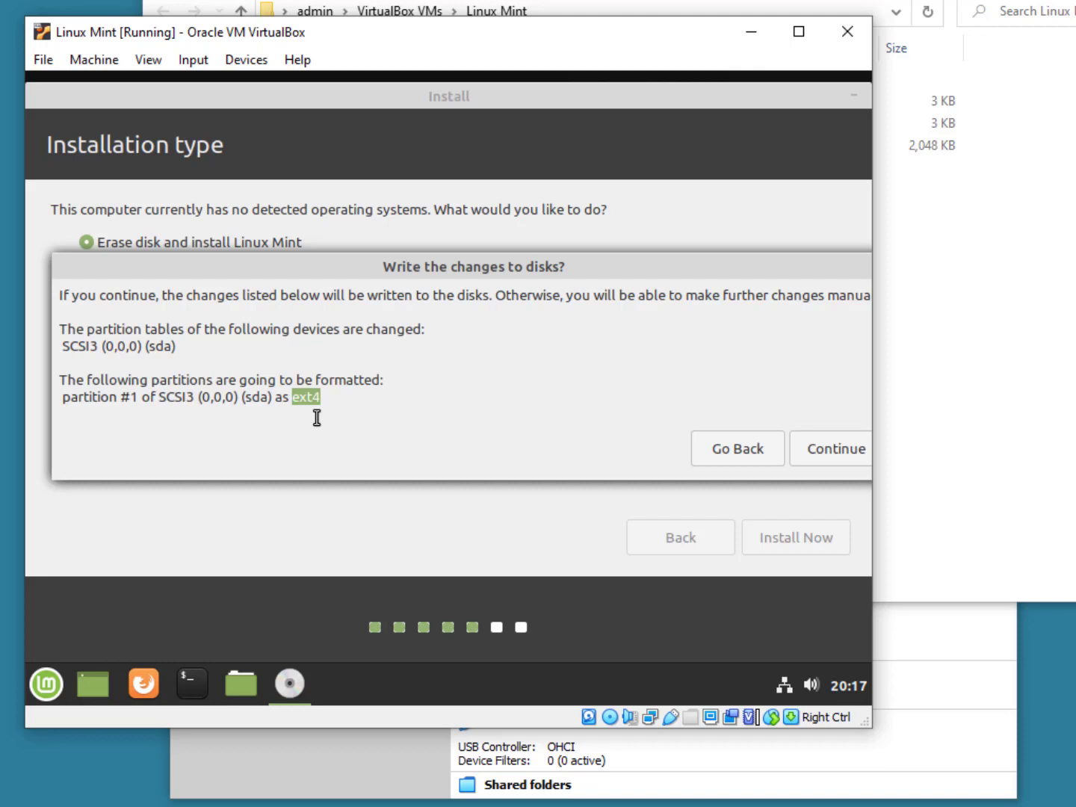
{"action": "left_click", "coordinate": [843, 453]}
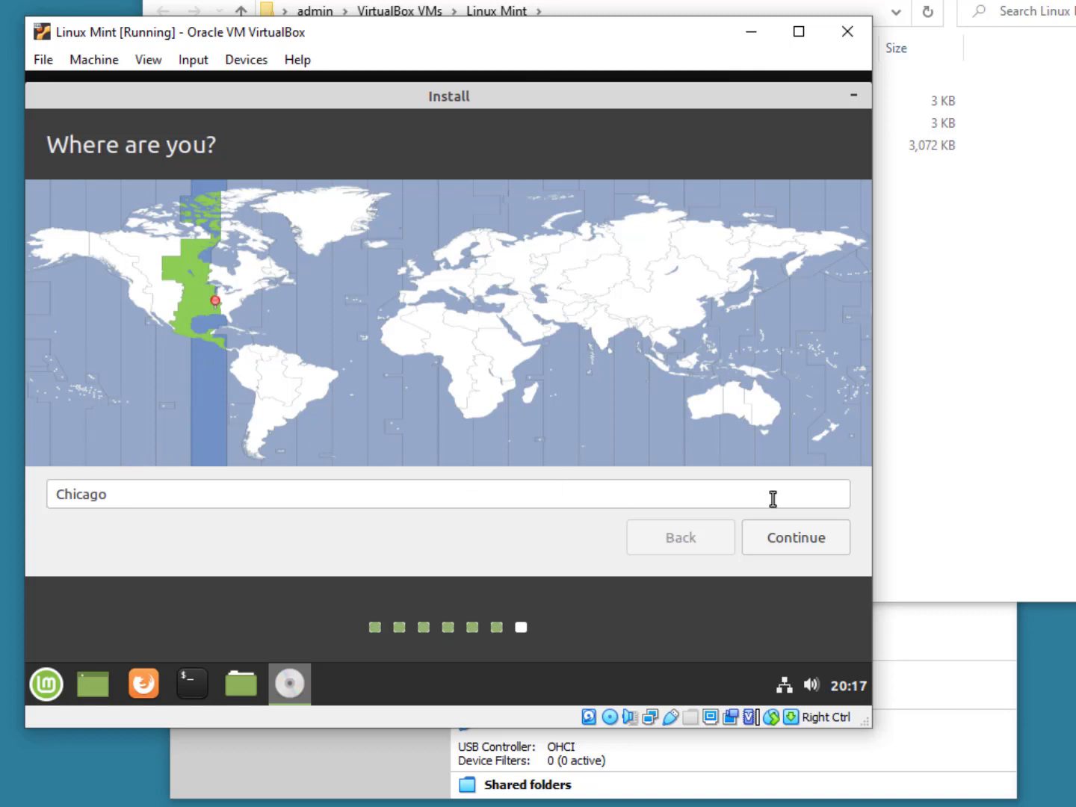
Step: Accept Chicago as location, enter user1 as the name, and set the computer name to VB-L1
{"action": "left_click", "coordinate": [816, 544]}
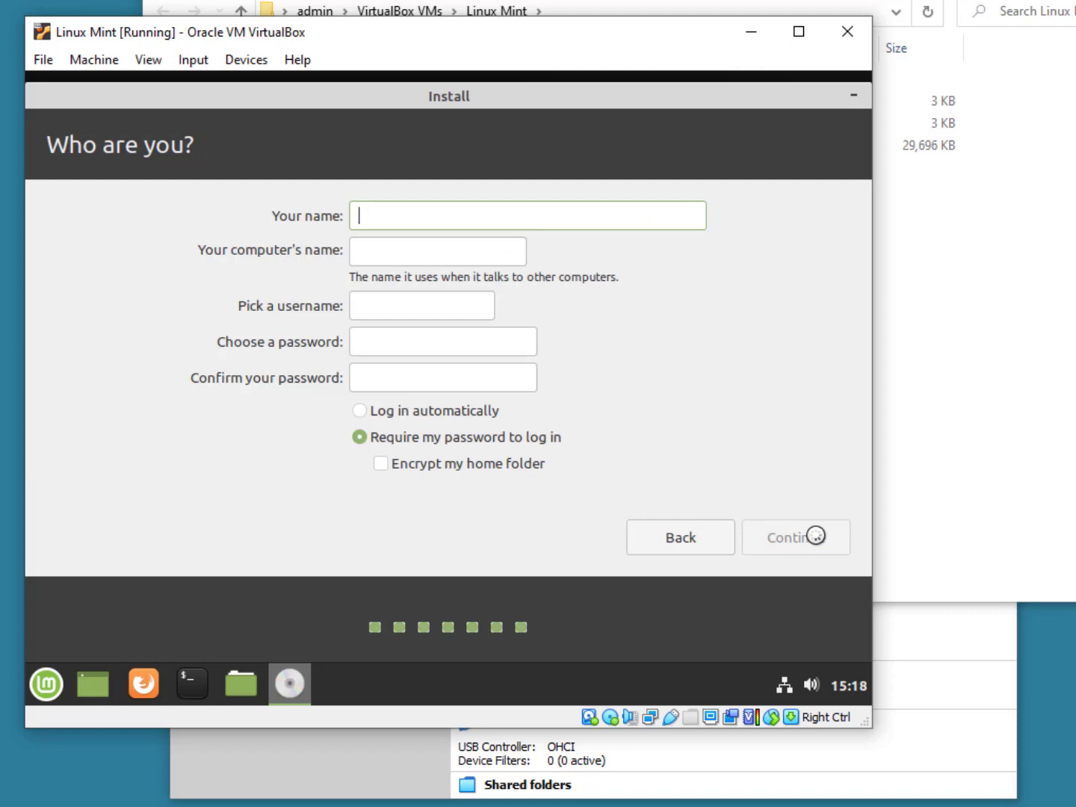
{"action": "type", "text": "user"}
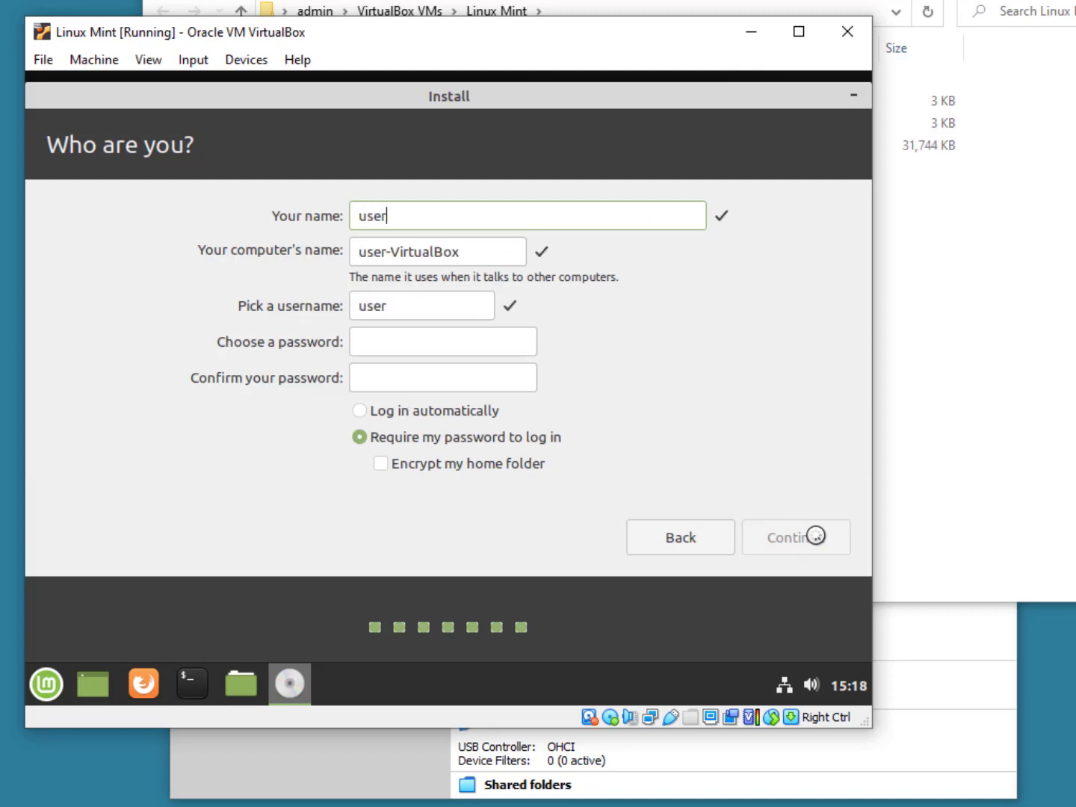
{"action": "type", "text": "1"}
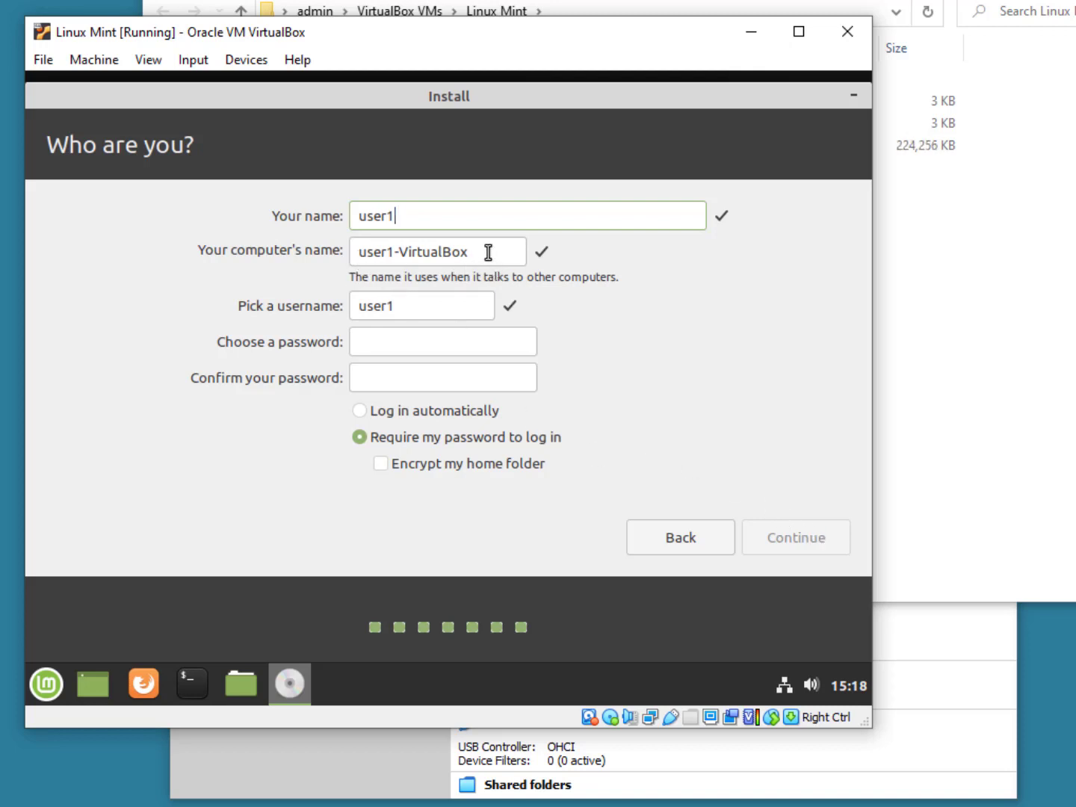
{"action": "left_click_drag", "start_coordinate": [487, 251], "coordinate": [369, 259]}
{"action": "key", "text": "BackSpace"}
{"action": "key", "text": "BackSpace"}
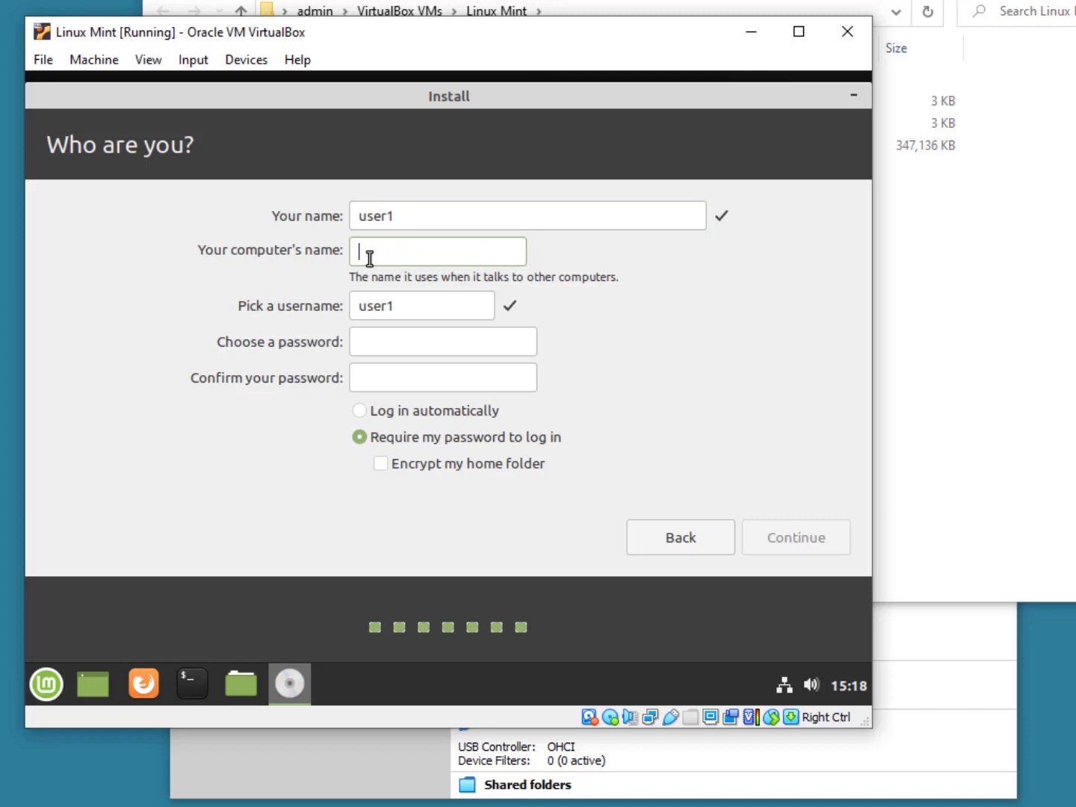
{"action": "type", "text": "VB-"}
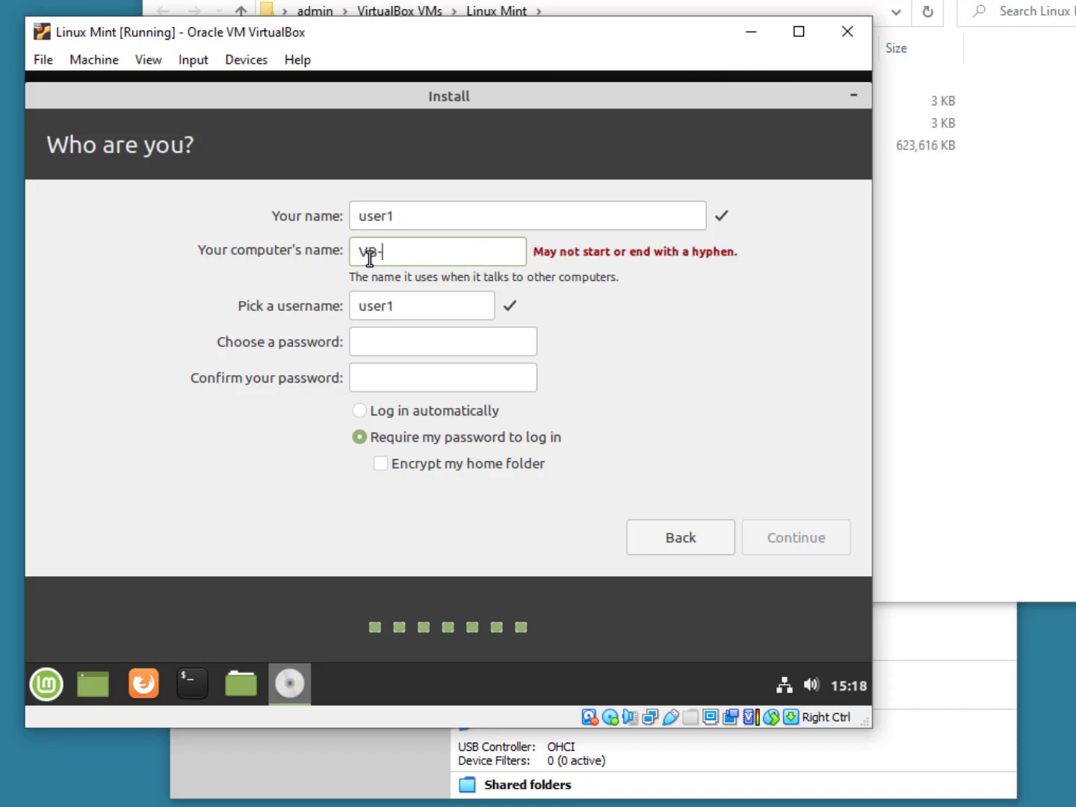
{"action": "type", "text": "L!"}
{"action": "key", "text": "BackSpace"}
{"action": "type", "text": "1"}
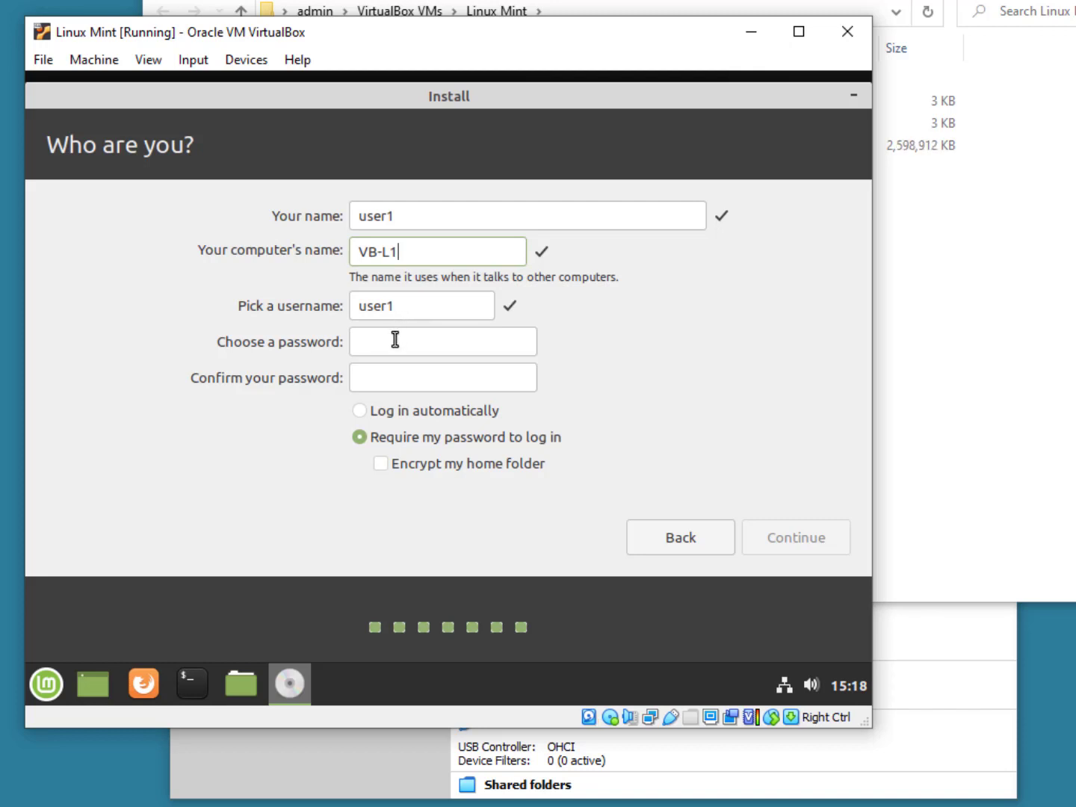
Step: Enter the account password and confirm it in the second password field
{"action": "left_click", "coordinate": [395, 340]}
{"action": "type", "text": "Pass"}
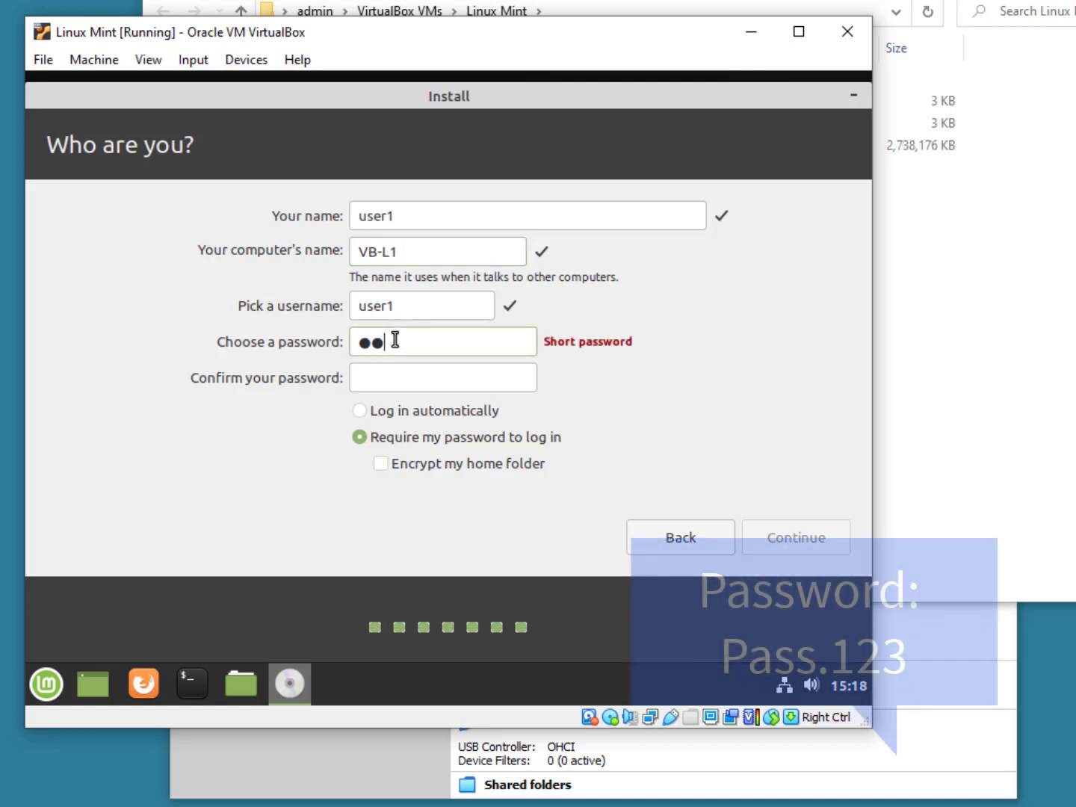
{"action": "type", "text": ".123"}
{"action": "key", "text": "Tab"}
{"action": "type", "text": "Pas"}
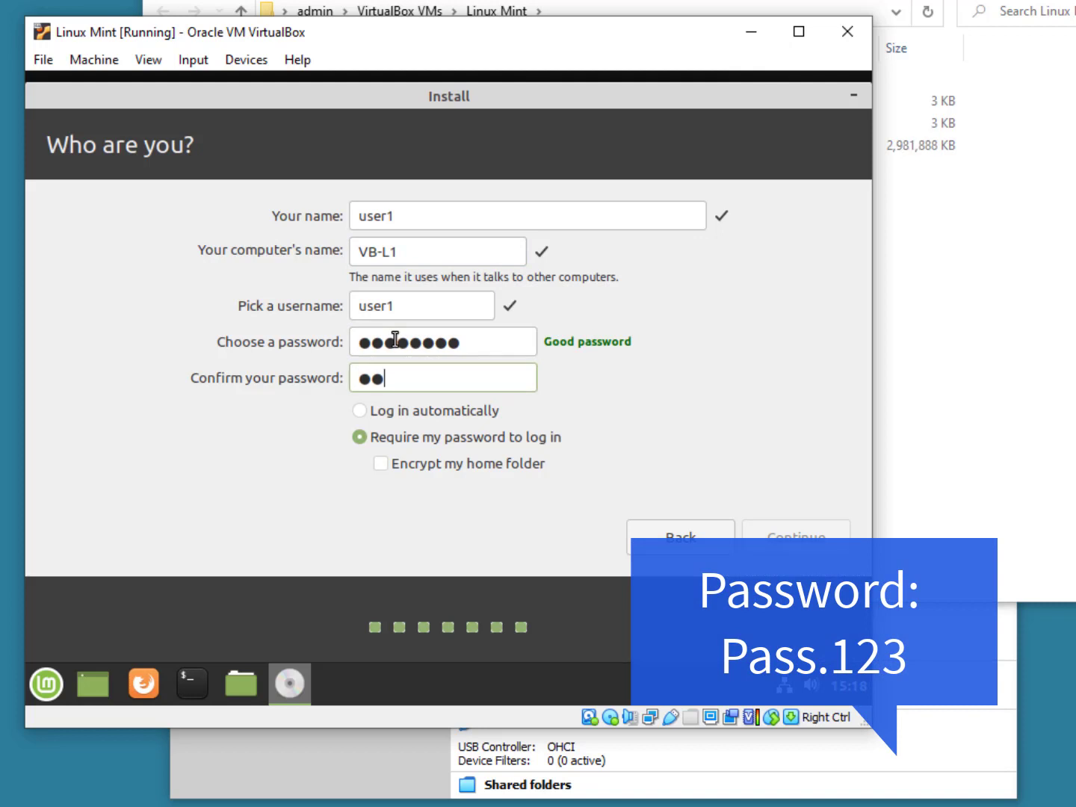
{"action": "type", "text": "s.123"}
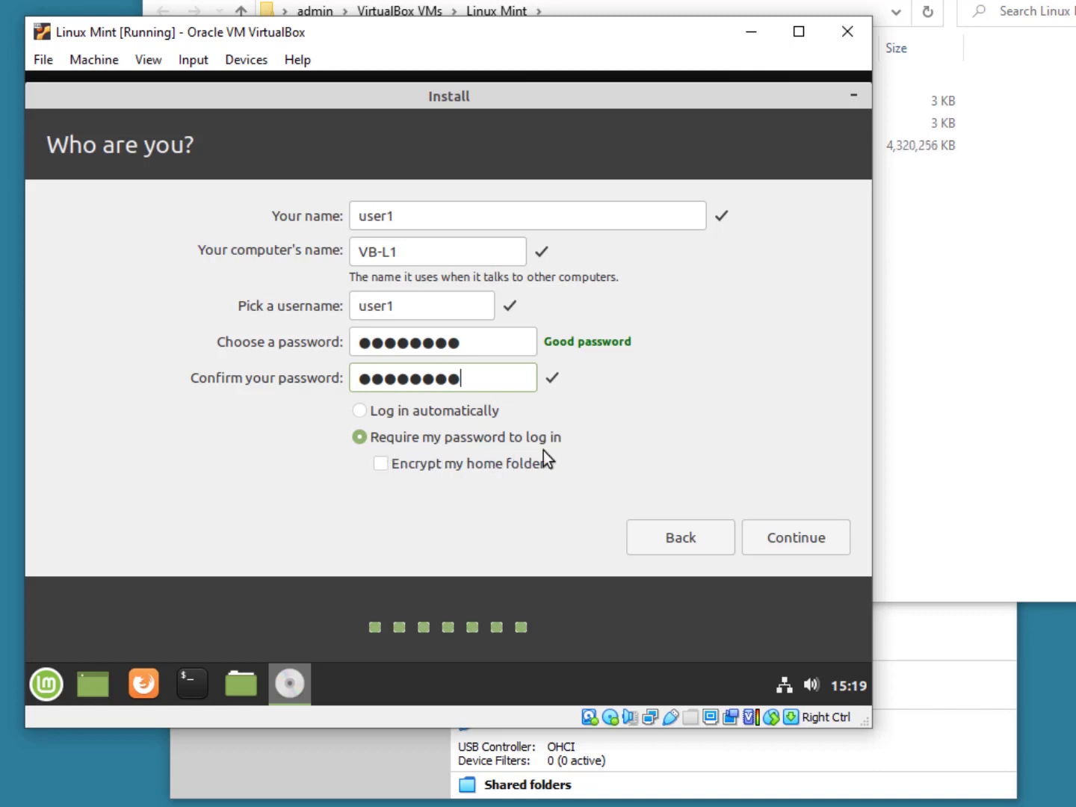
Step: Submit the account details to begin installing, then bring the VM folder window forward
{"action": "left_click", "coordinate": [804, 545]}
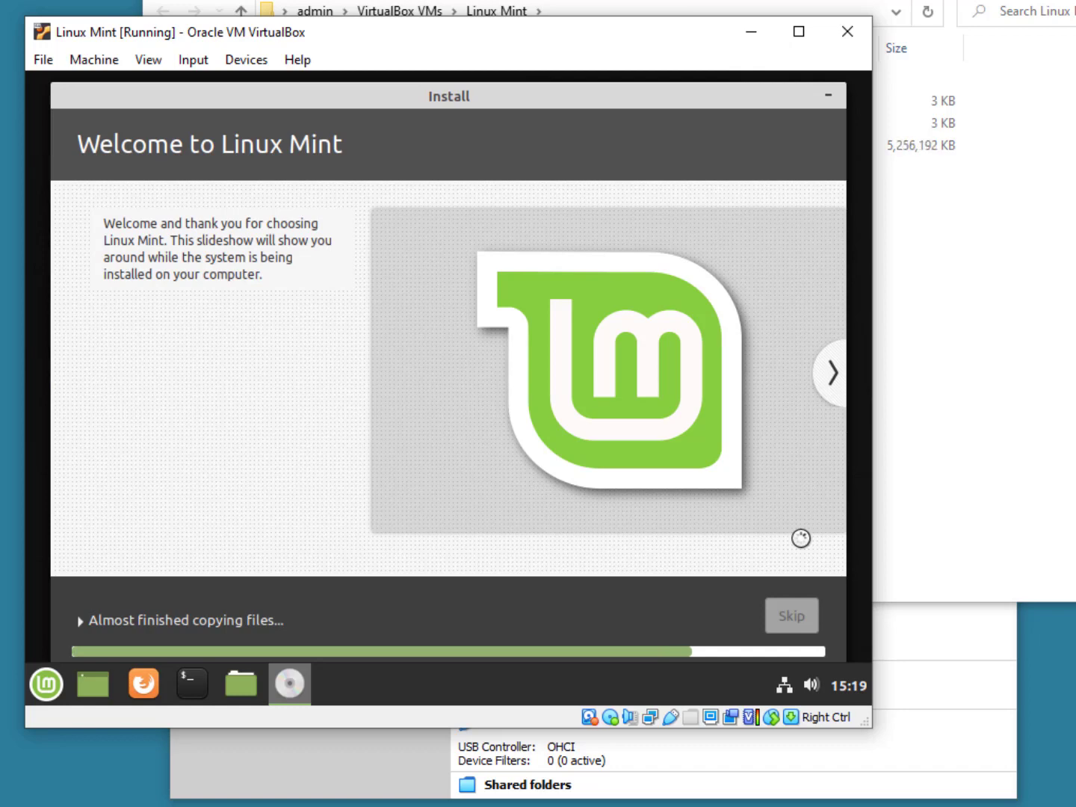
{"action": "left_click", "coordinate": [355, 6]}
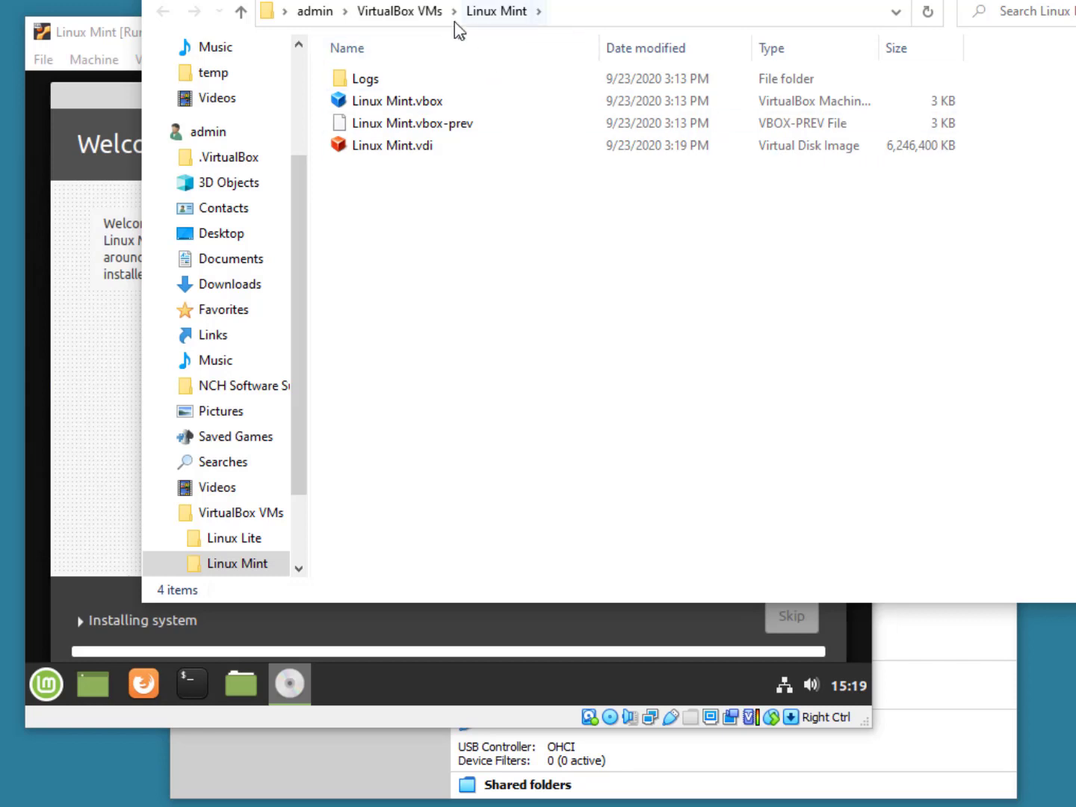
Step: Go up to VirtualBox VMs, reopen the Linux Mint folder to check the disk image, then return to the VM
{"action": "left_click", "coordinate": [414, 14]}
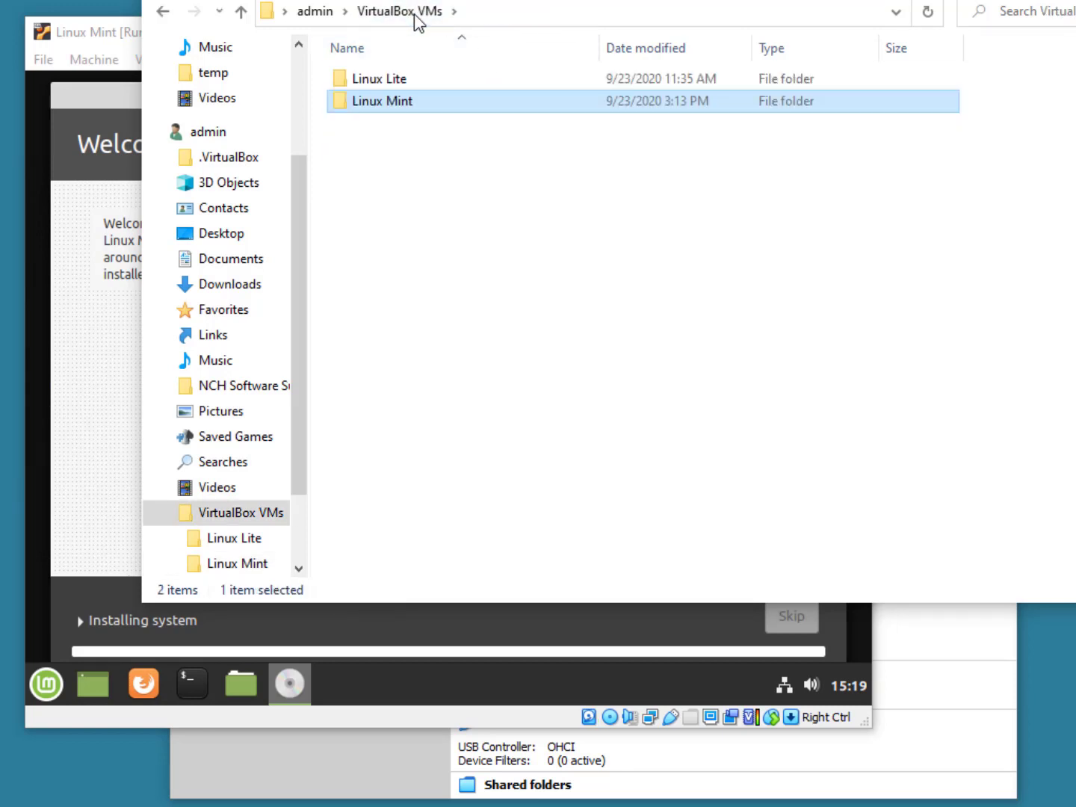
{"action": "mouse_move", "coordinate": [410, 114]}
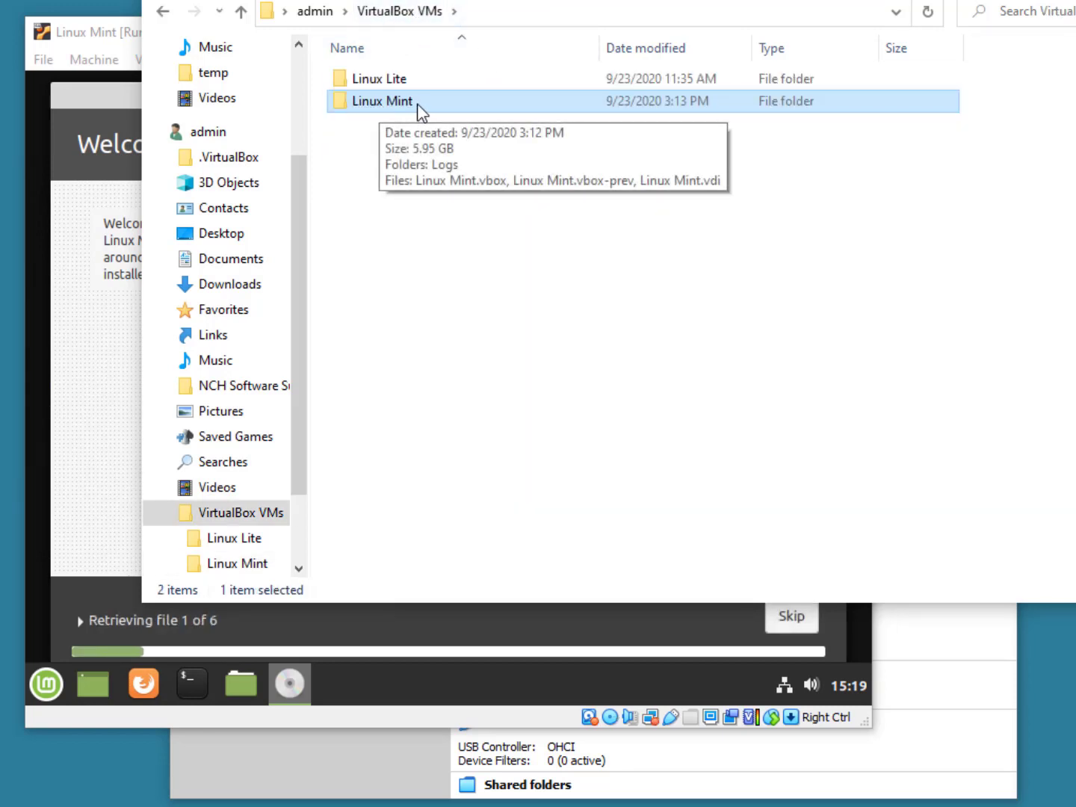
{"action": "double_click", "coordinate": [366, 104]}
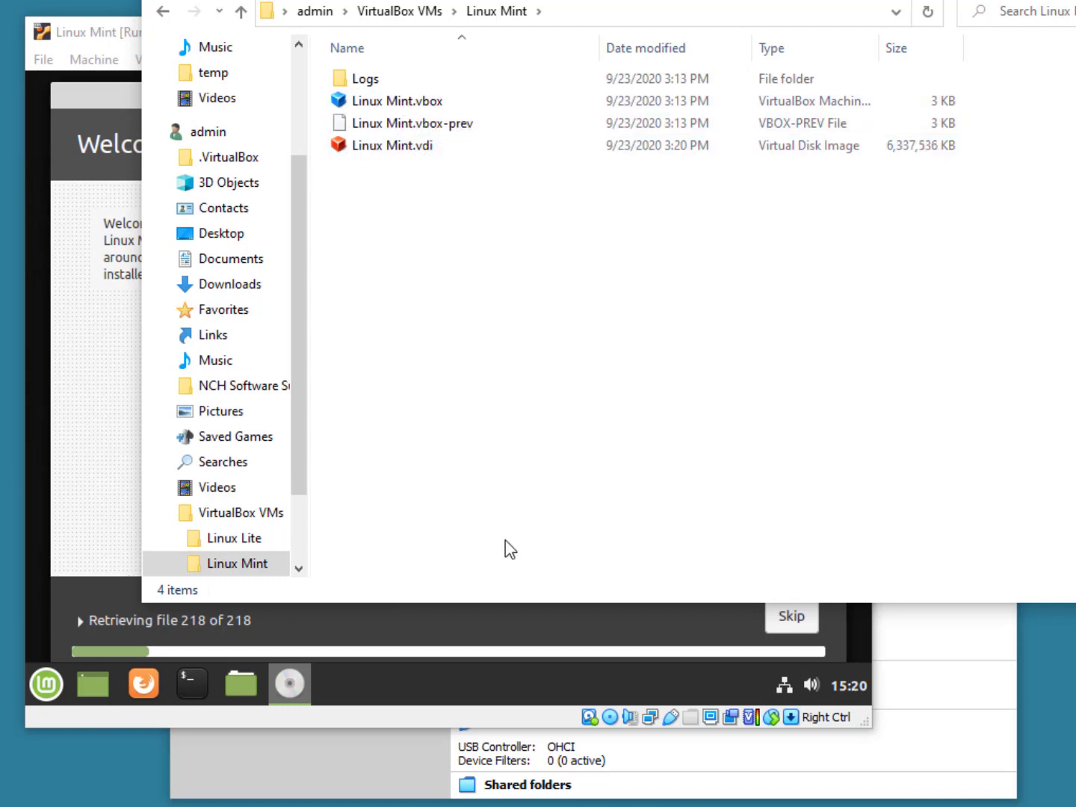
{"action": "left_click", "coordinate": [511, 714]}
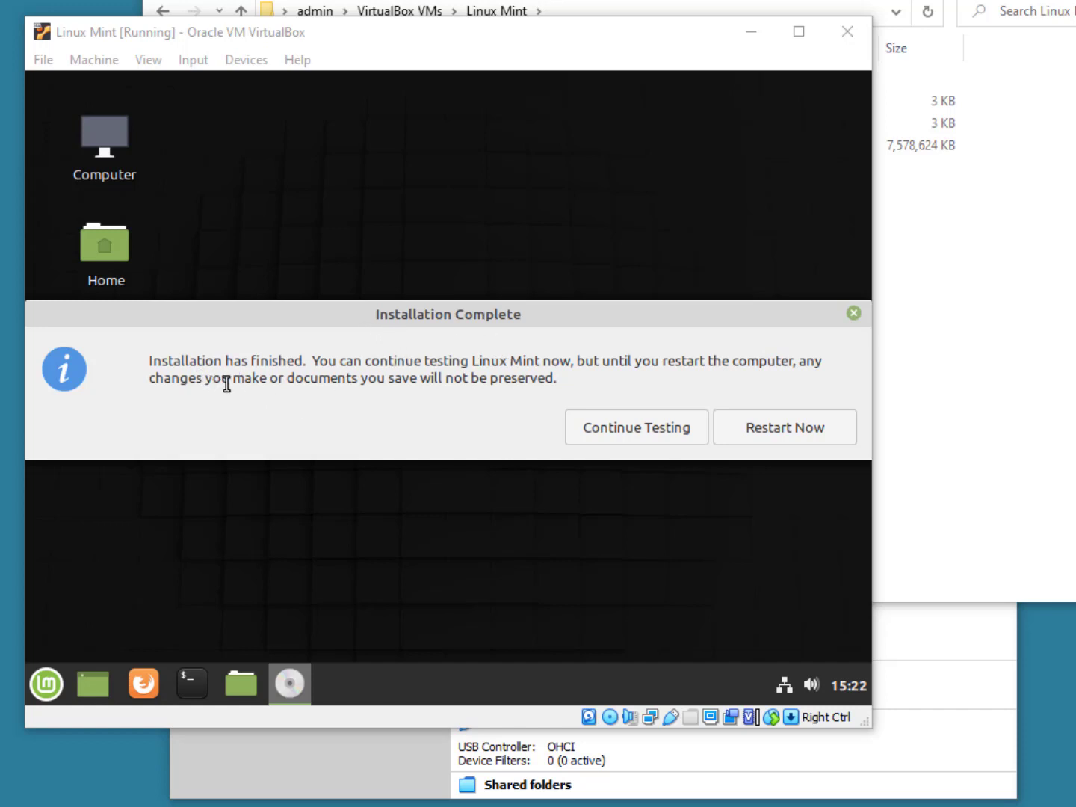
Step: Choose Restart Now in the Installation Complete dialog to boot to the VB-L1 login screen
{"action": "left_click", "coordinate": [813, 435]}
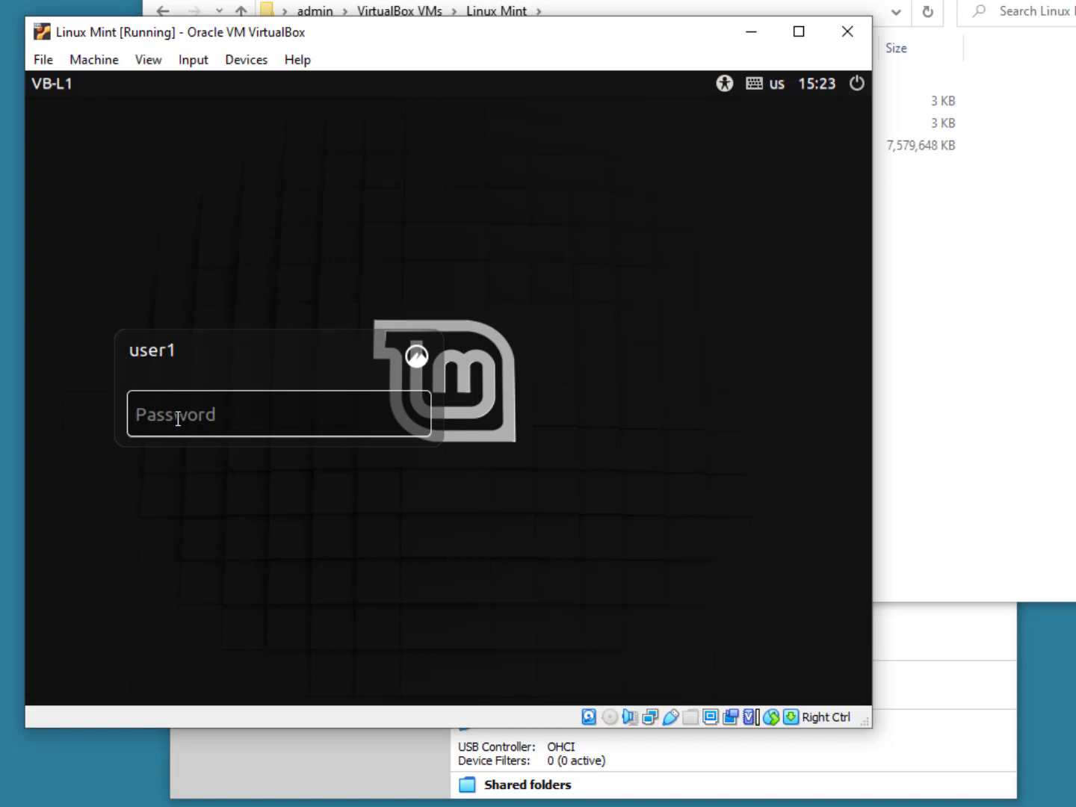
Step: Enter the user1 account password at the Linux Mint login screen to sign in
{"action": "type", "text": "********"}
{"action": "key", "text": "Return"}
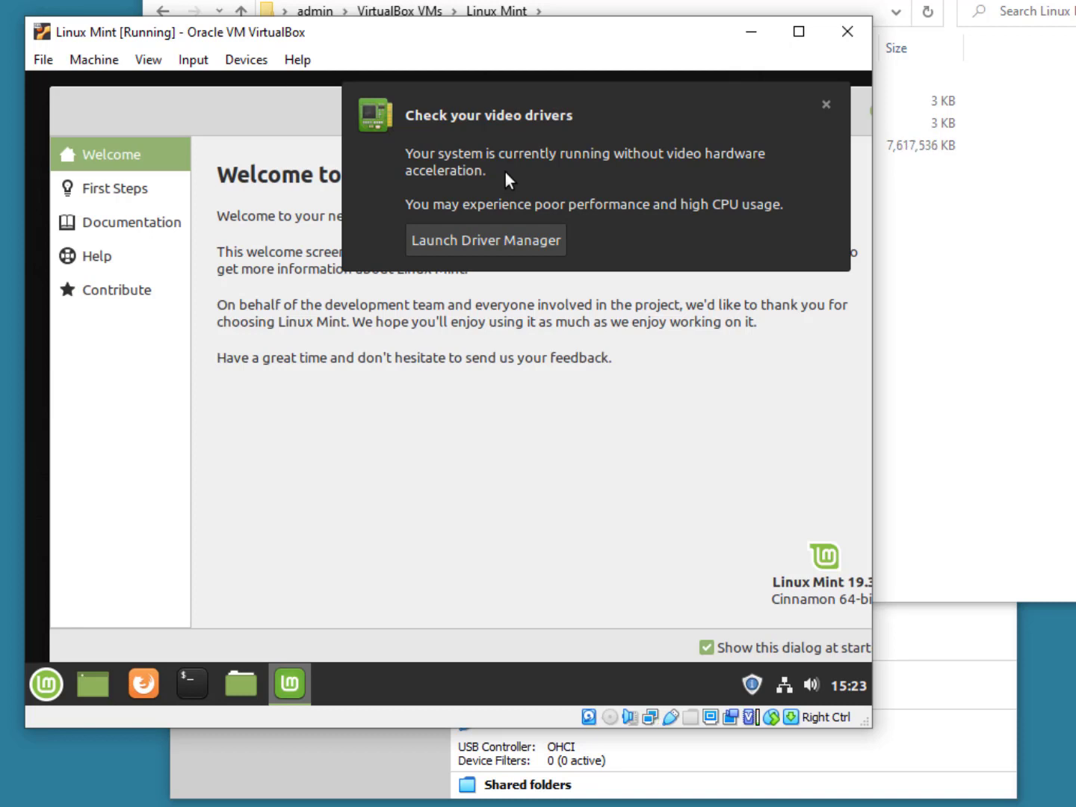
Step: Dismiss the video-driver notice, turn off 'Show this dialog at startup', close Welcome, and open the Mint menu
{"action": "left_click", "coordinate": [825, 106]}
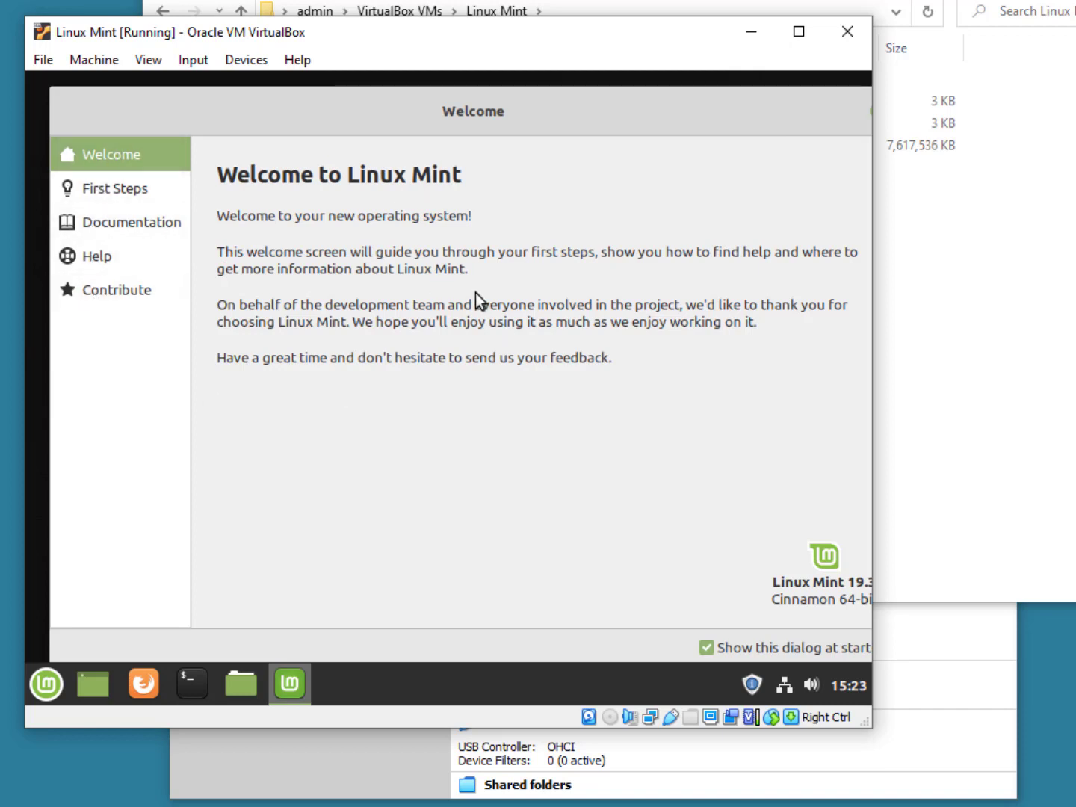
{"action": "left_click", "coordinate": [708, 649]}
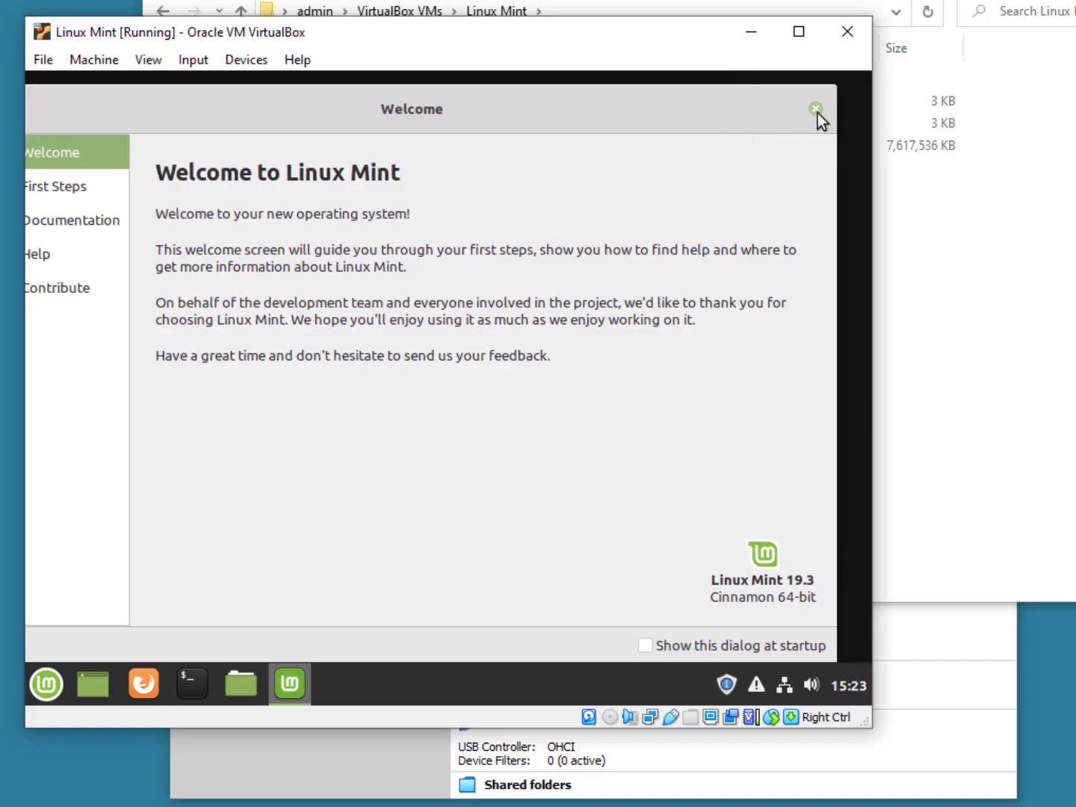
{"action": "left_click", "coordinate": [816, 111]}
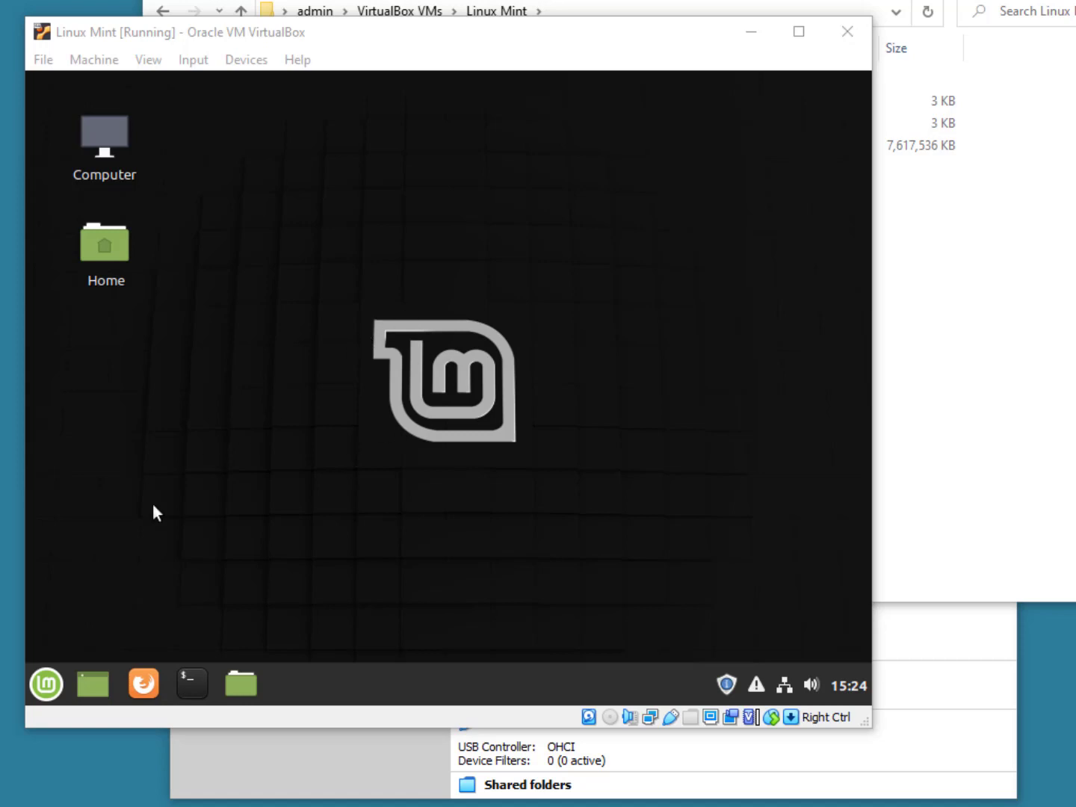
{"action": "left_click", "coordinate": [44, 684]}
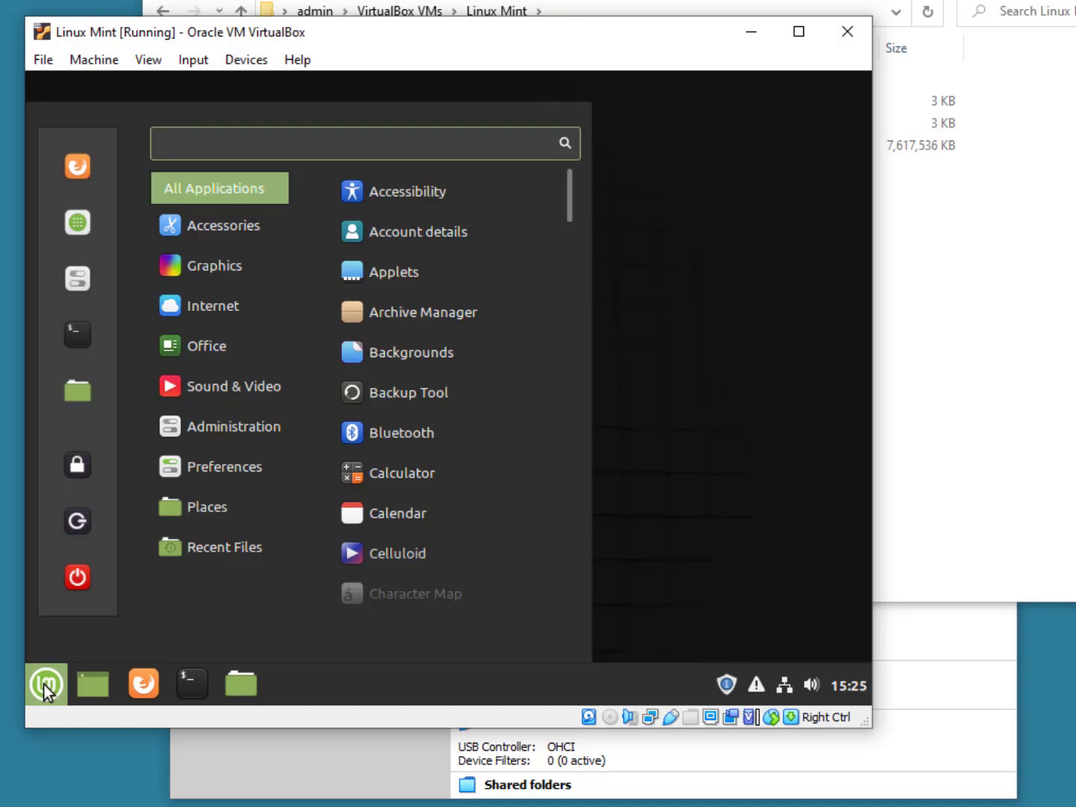
Step: Find Display via 'displ', apply and keep the 1024 x 768 (4:3) resolution
{"action": "type", "text": "displ"}
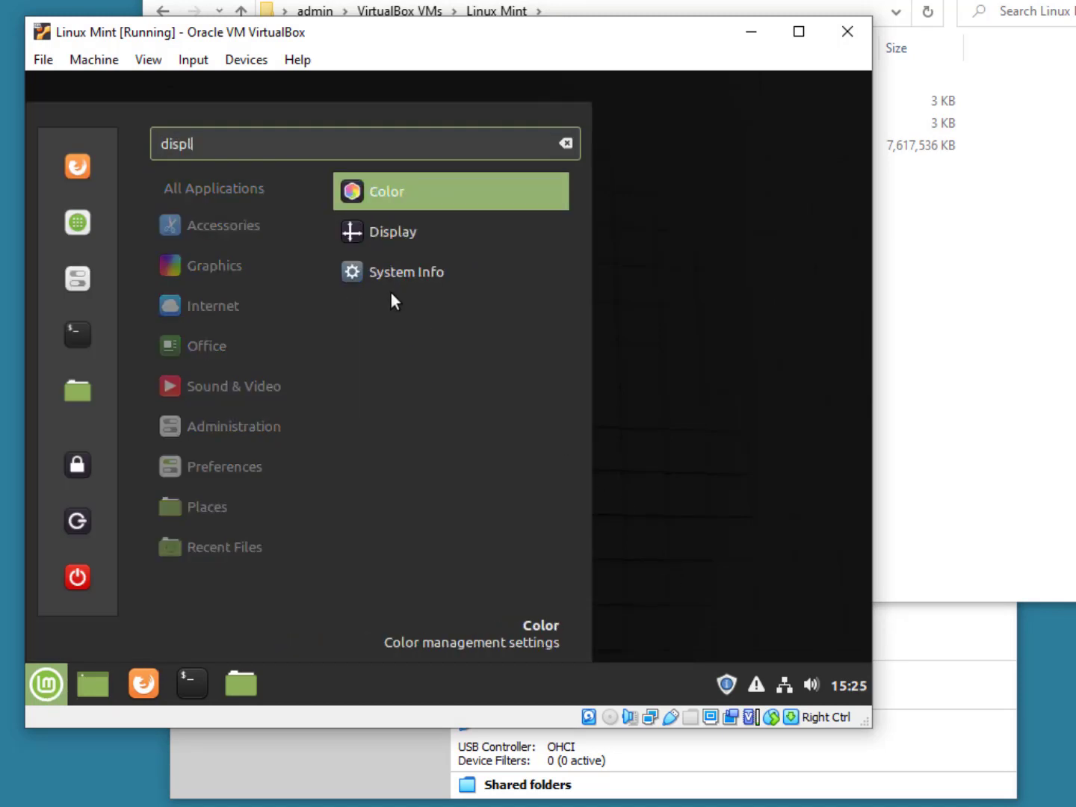
{"action": "left_click", "coordinate": [399, 236]}
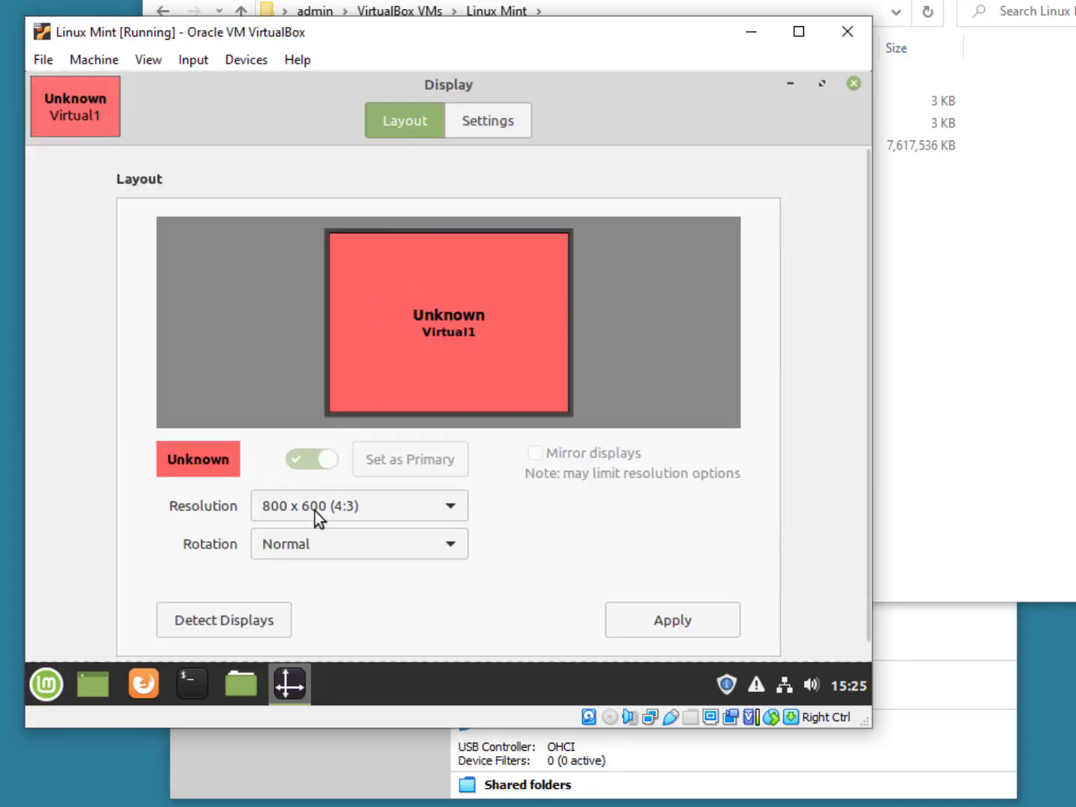
{"action": "left_click", "coordinate": [317, 508]}
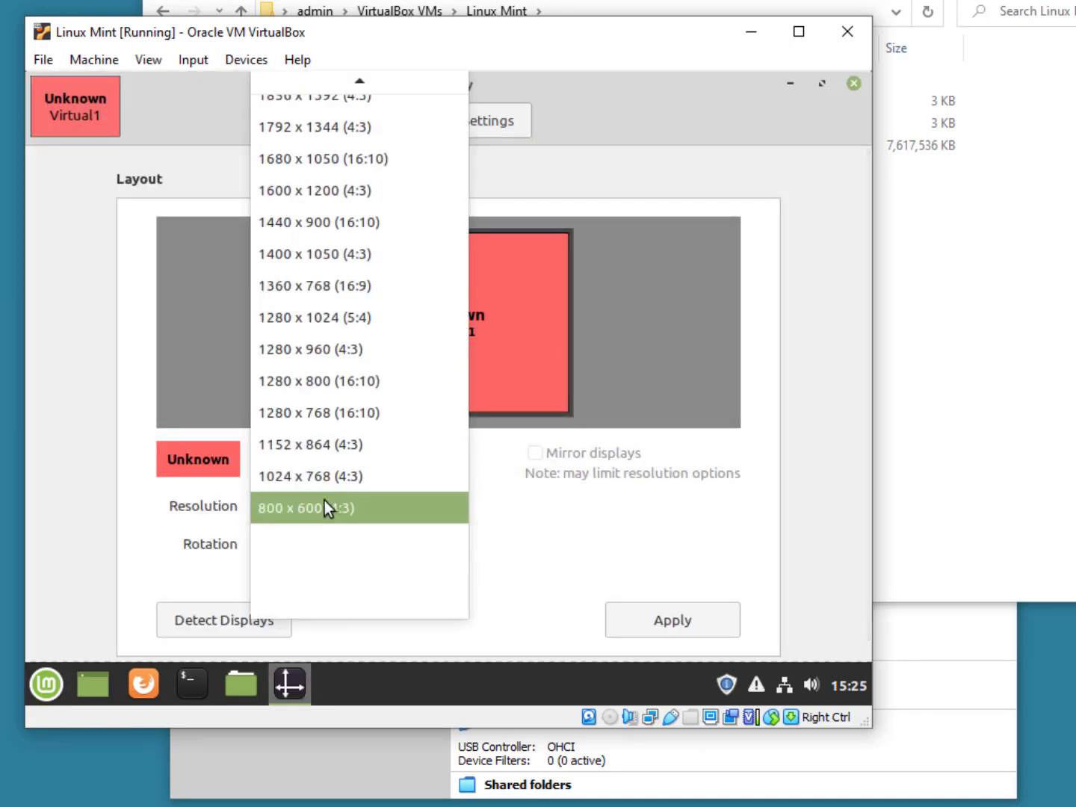
{"action": "left_click", "coordinate": [331, 480]}
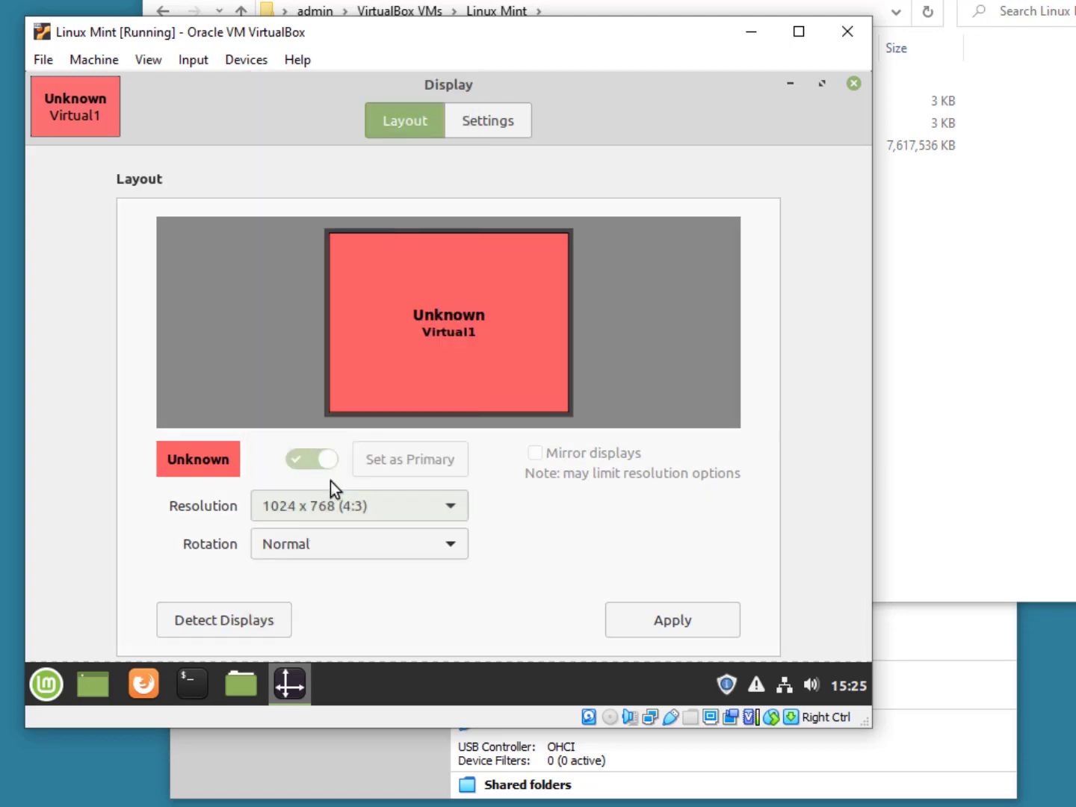
{"action": "left_click", "coordinate": [676, 614]}
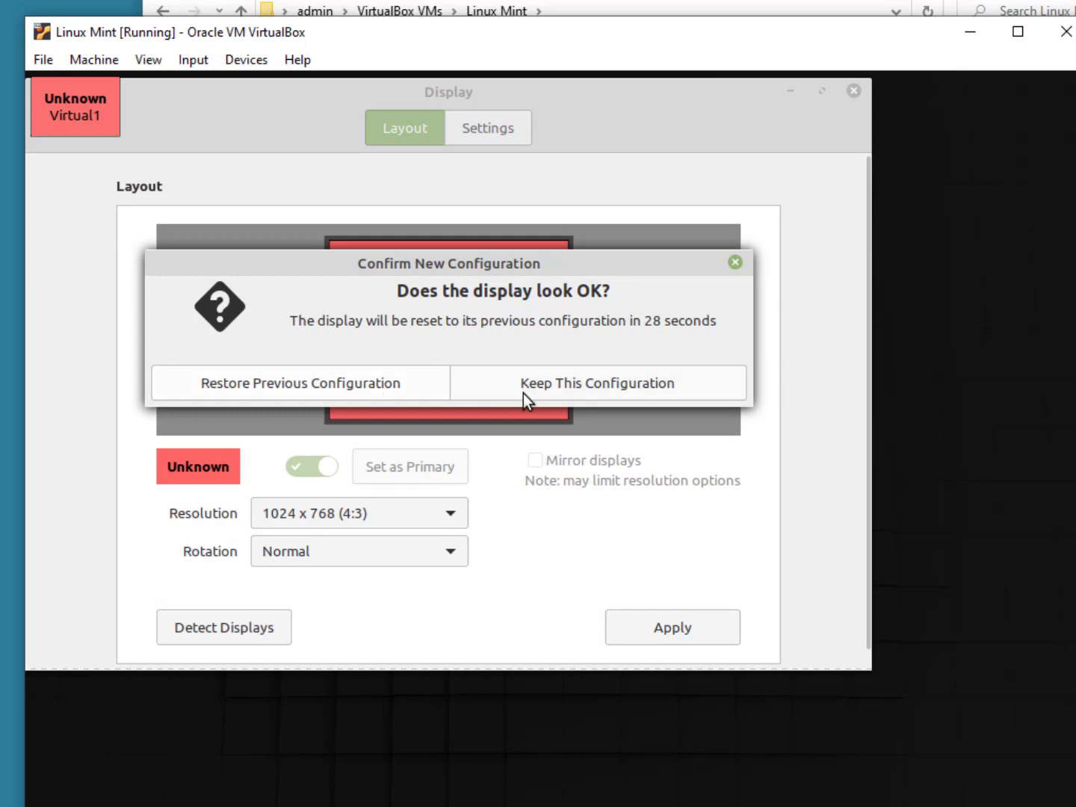
{"action": "left_click", "coordinate": [554, 394]}
{"action": "left_click", "coordinate": [854, 92]}
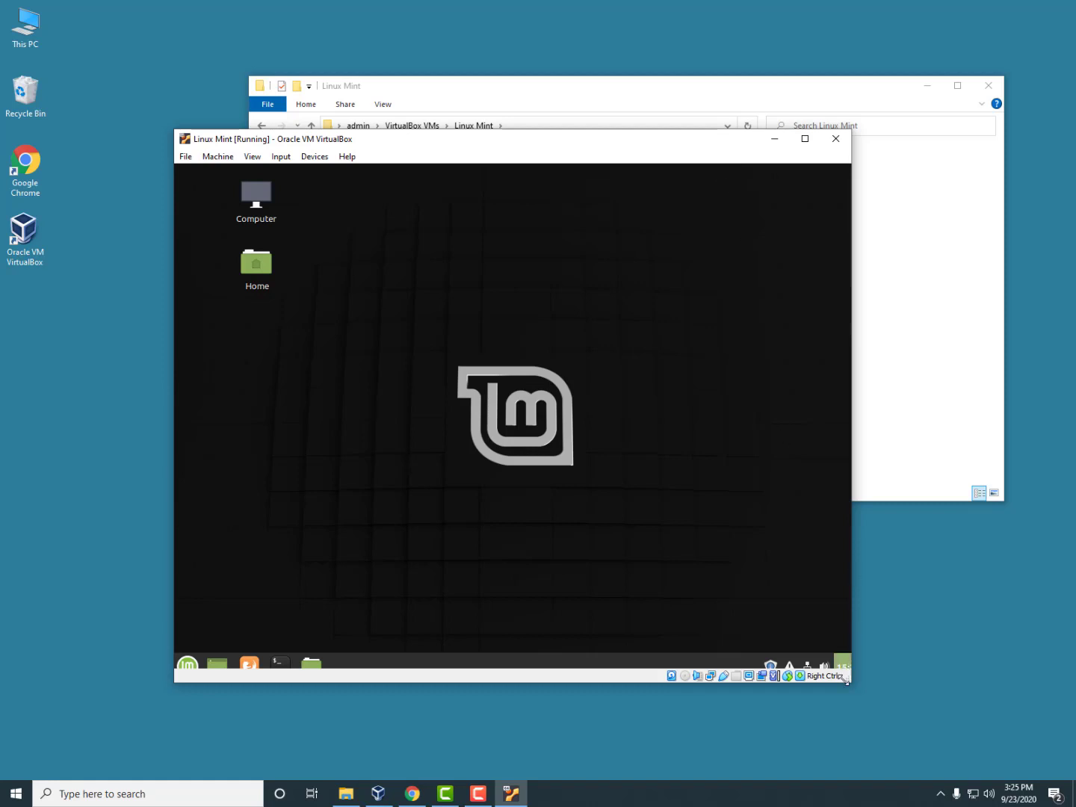
Step: Resize the VM window to fit the guest, then run pwd in a new Terminal to show /home/user1
{"action": "left_click_drag", "start_coordinate": [852, 684], "coordinate": [873, 718]}
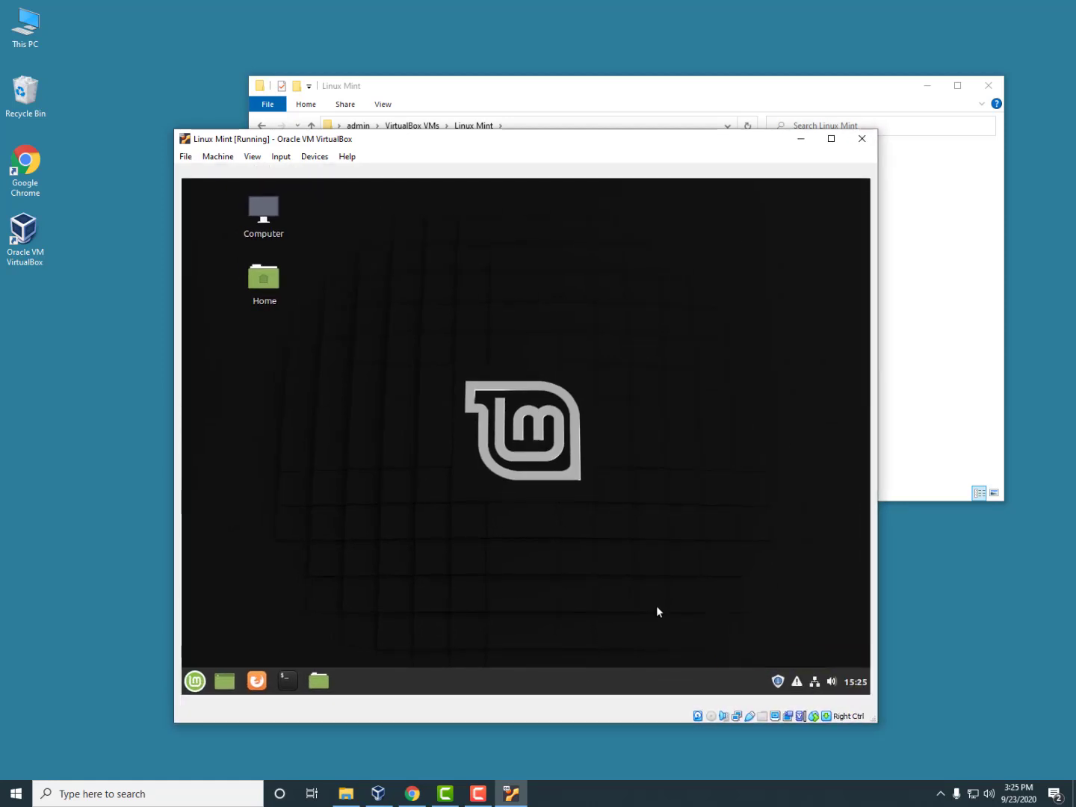
{"action": "left_click", "coordinate": [288, 681]}
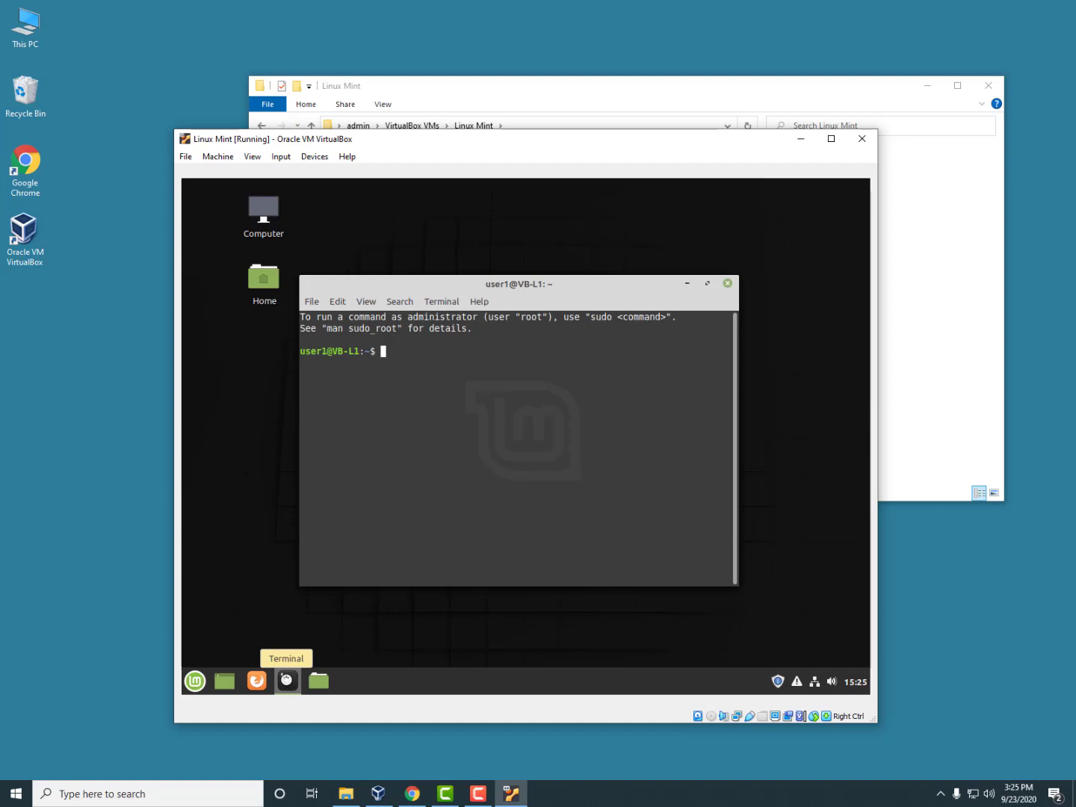
{"action": "type", "text": "pwd"}
{"action": "key", "text": "Return"}
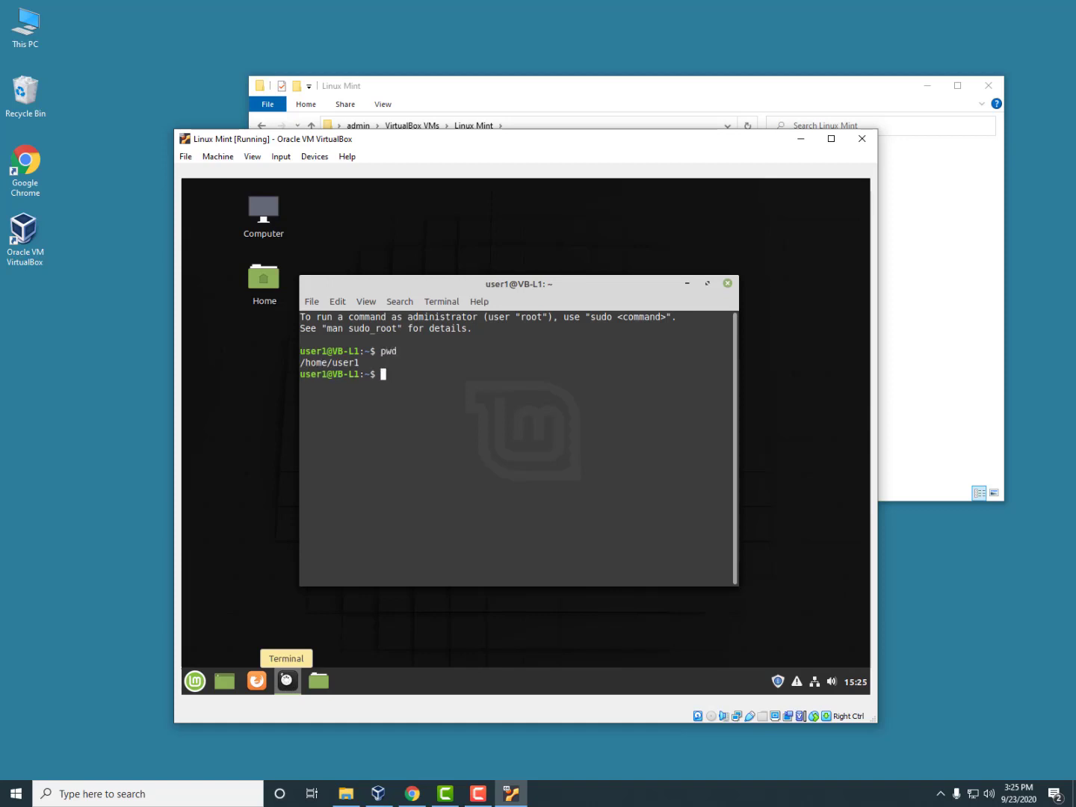